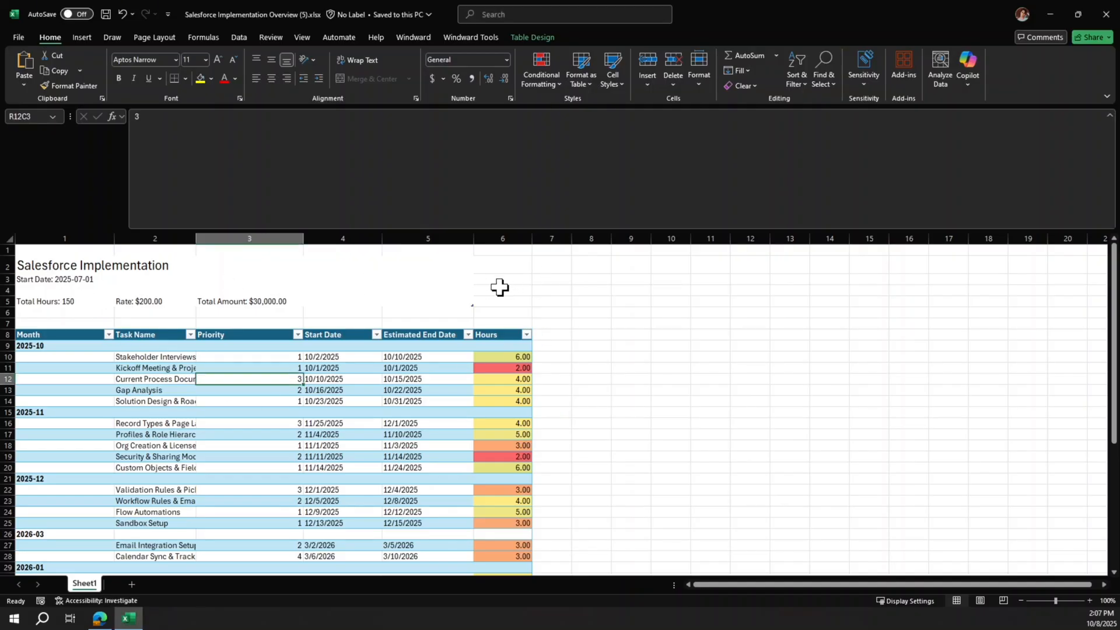
Step: Look through the Salesforce Implementation workbook from the project header to the last month of the task table
scroll(500, 287, down, 6)
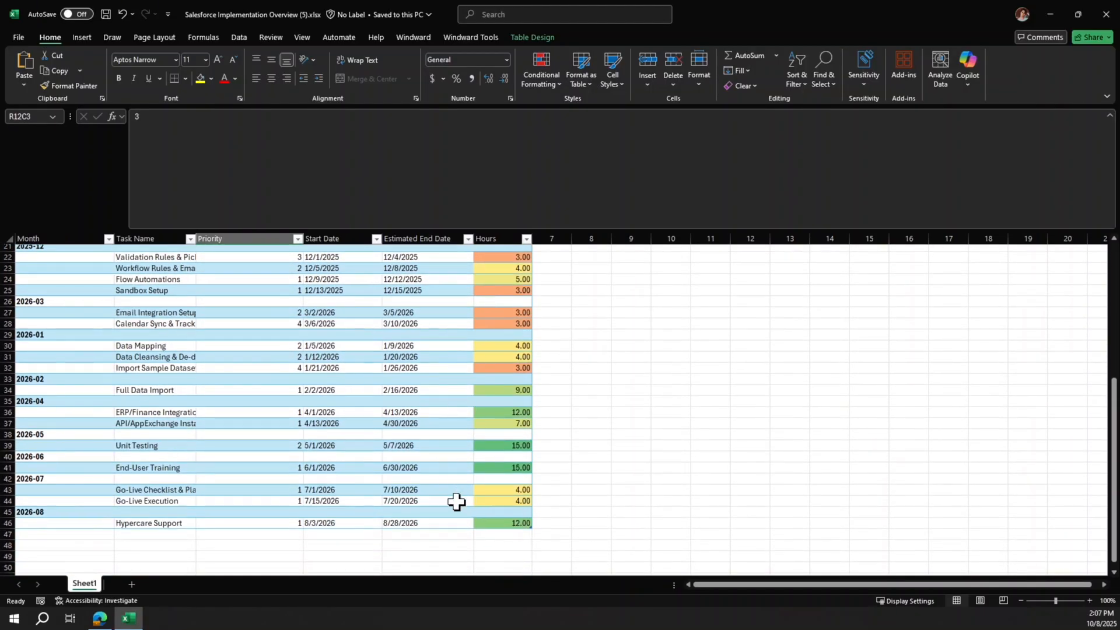
click(467, 519)
scroll(465, 490, up, 1)
scroll(466, 480, up, 7)
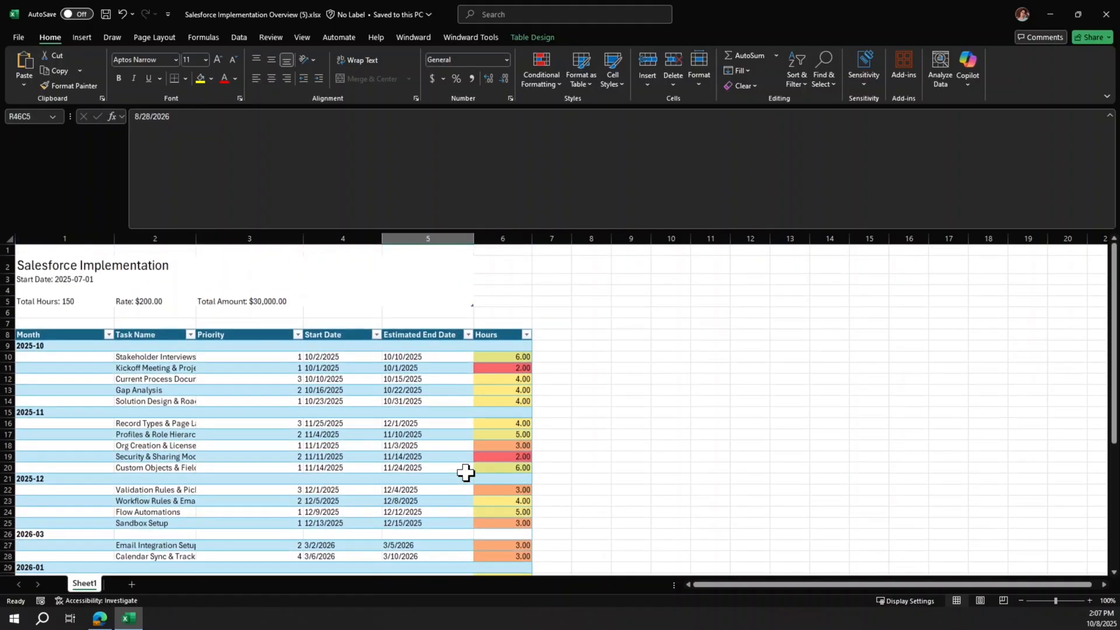
Step: Switch to the MergeUp Templates list in Salesforce and start a new template with the Standard creation method
click(1047, 11)
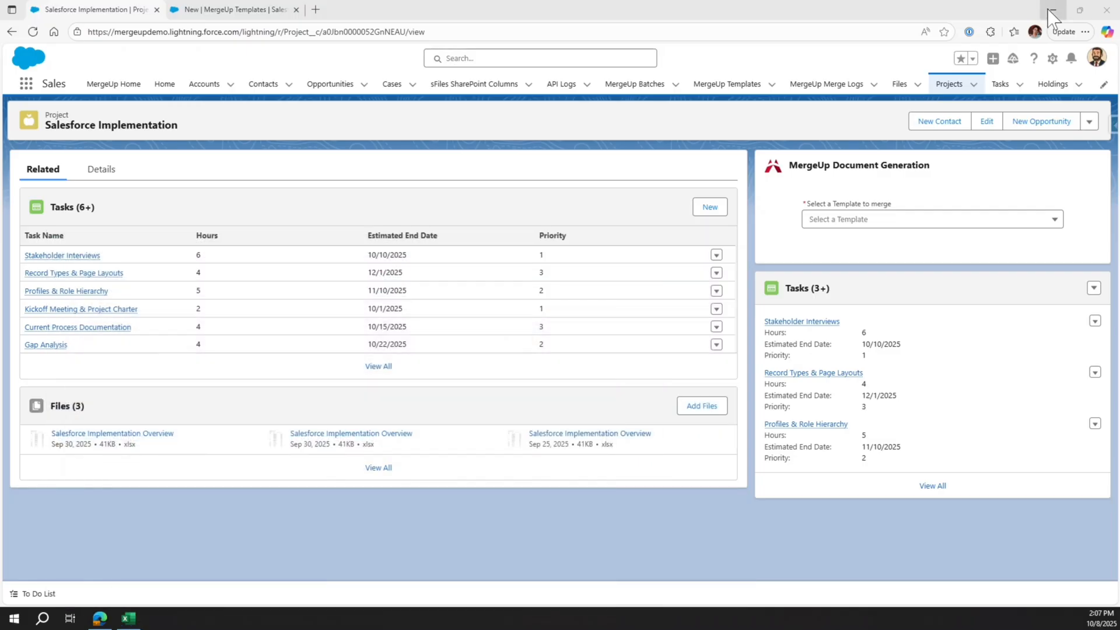
click(198, 10)
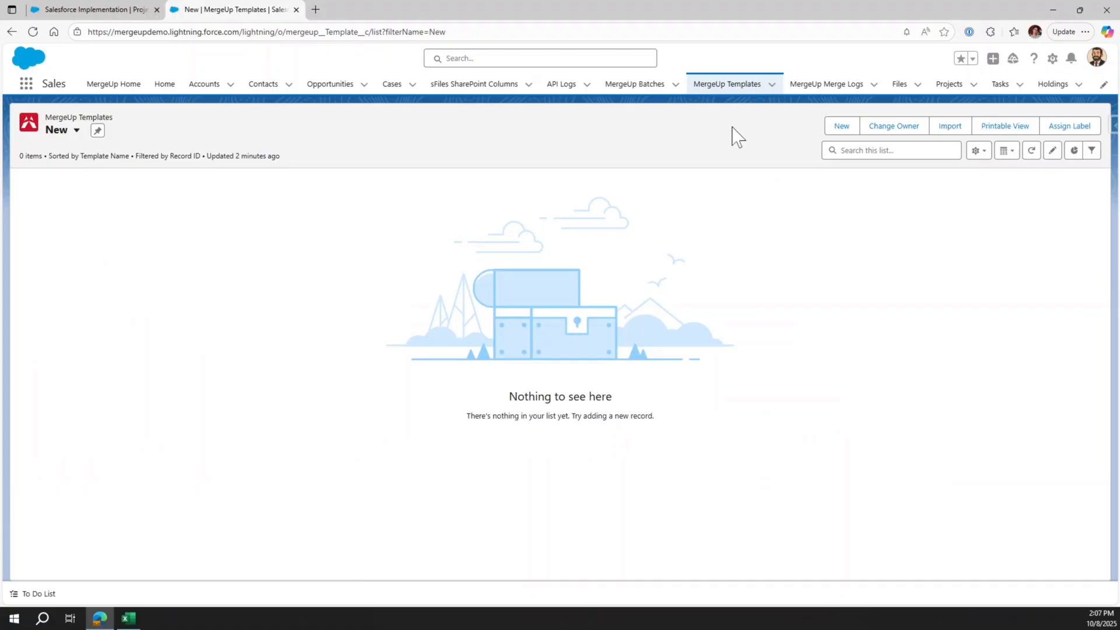
click(843, 129)
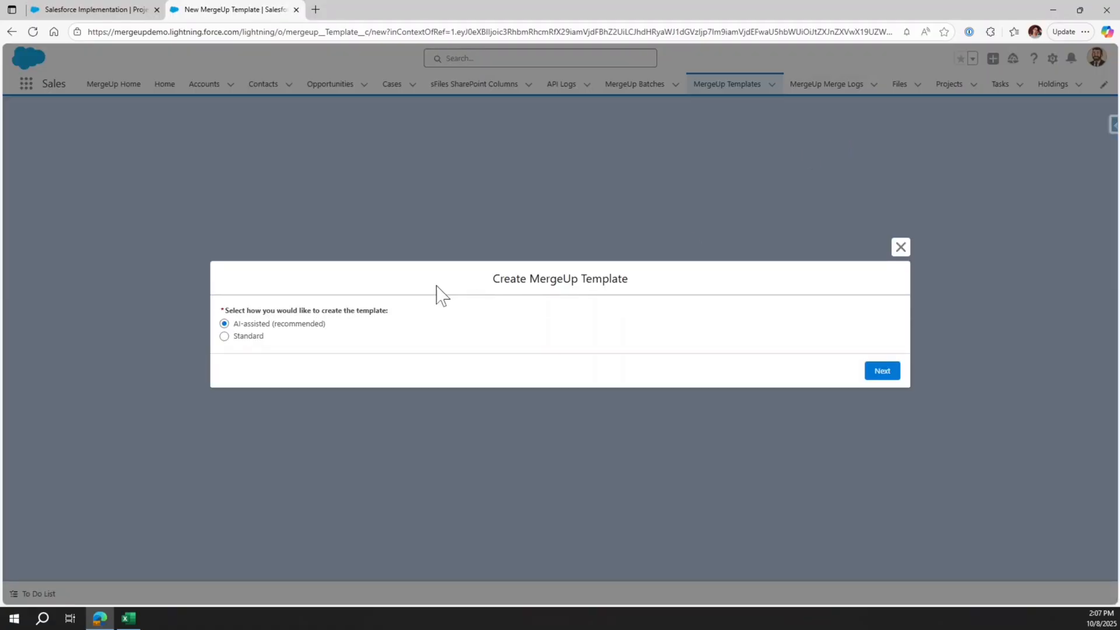
click(246, 337)
click(884, 373)
Step: Name the template Project Template, set both the template and merged file types to xlsx, and save it
click(337, 198)
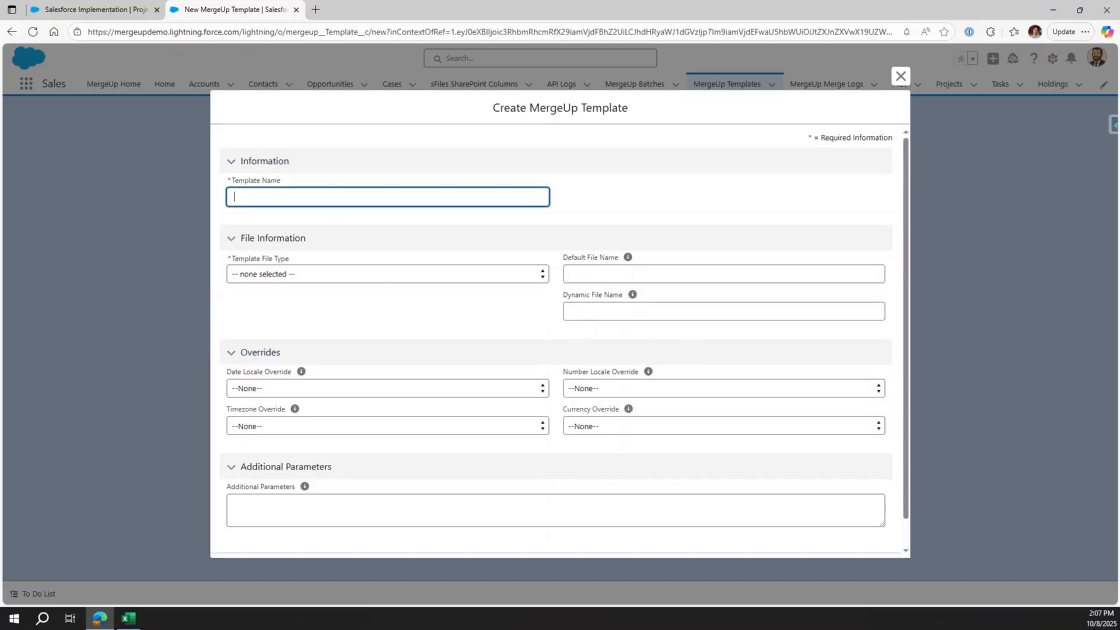
text(Project Template)
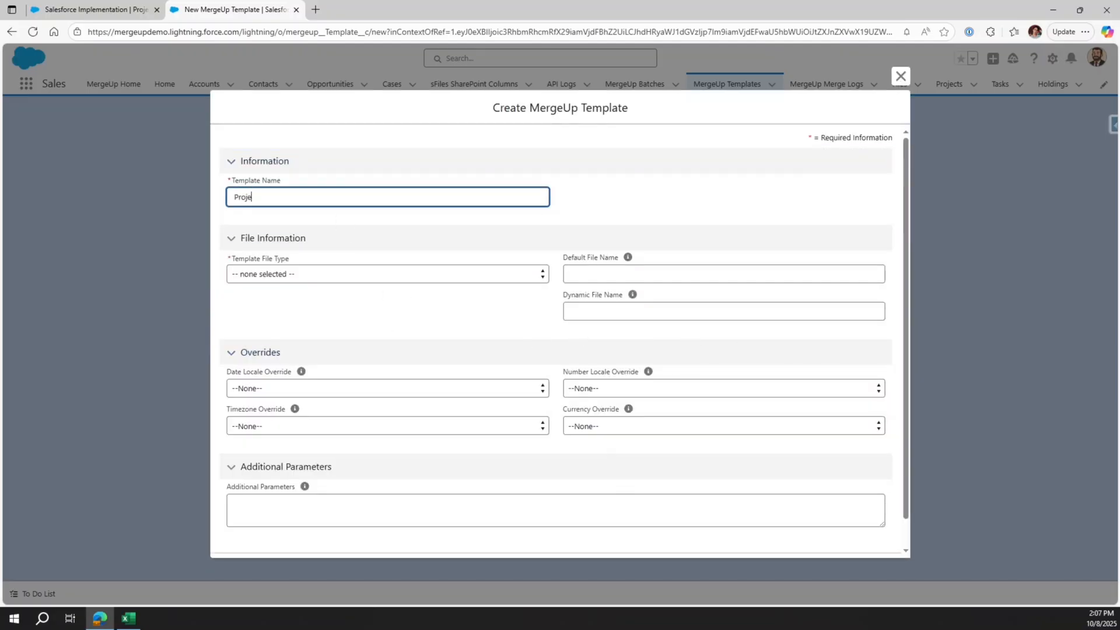
click(315, 275)
click(280, 320)
click(263, 306)
click(257, 341)
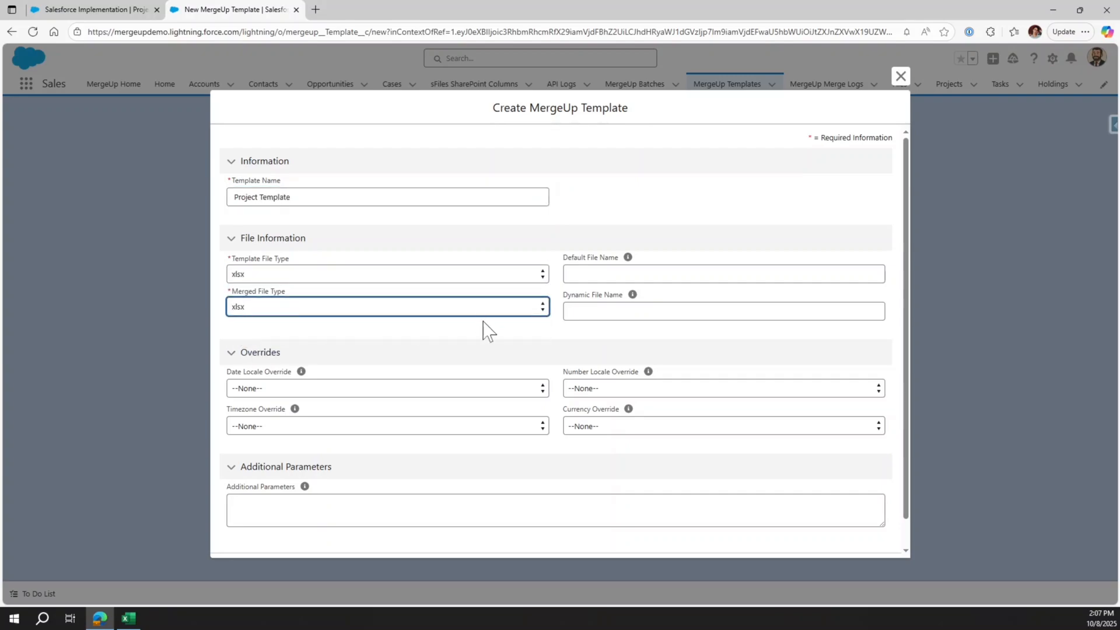
scroll(758, 496, down, 1)
click(873, 540)
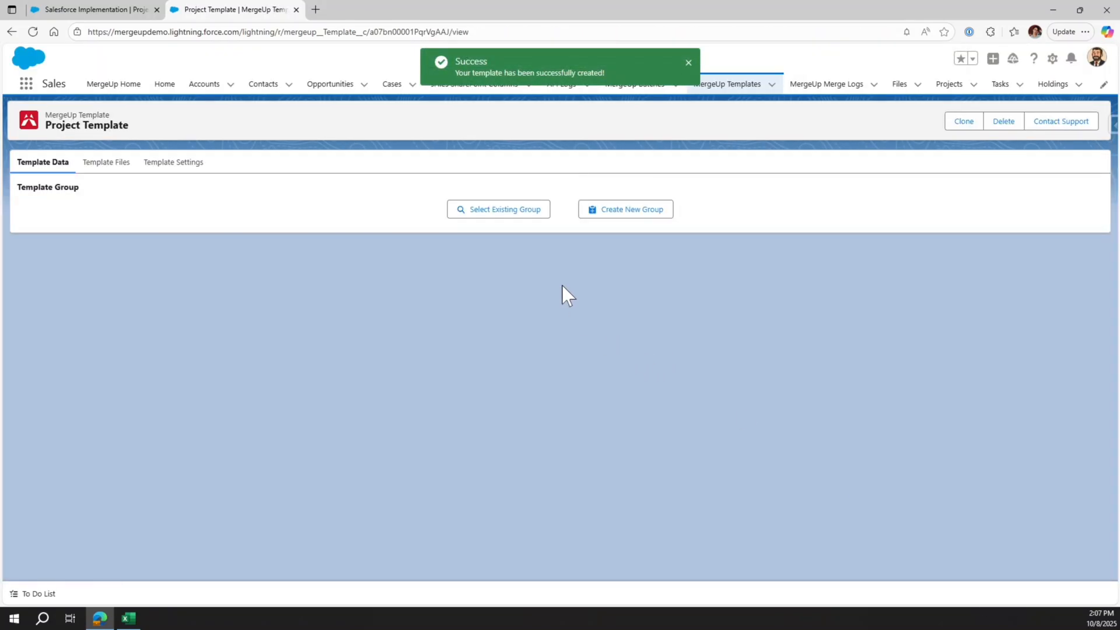
Step: Assign the existing Project template group to the new template
click(512, 212)
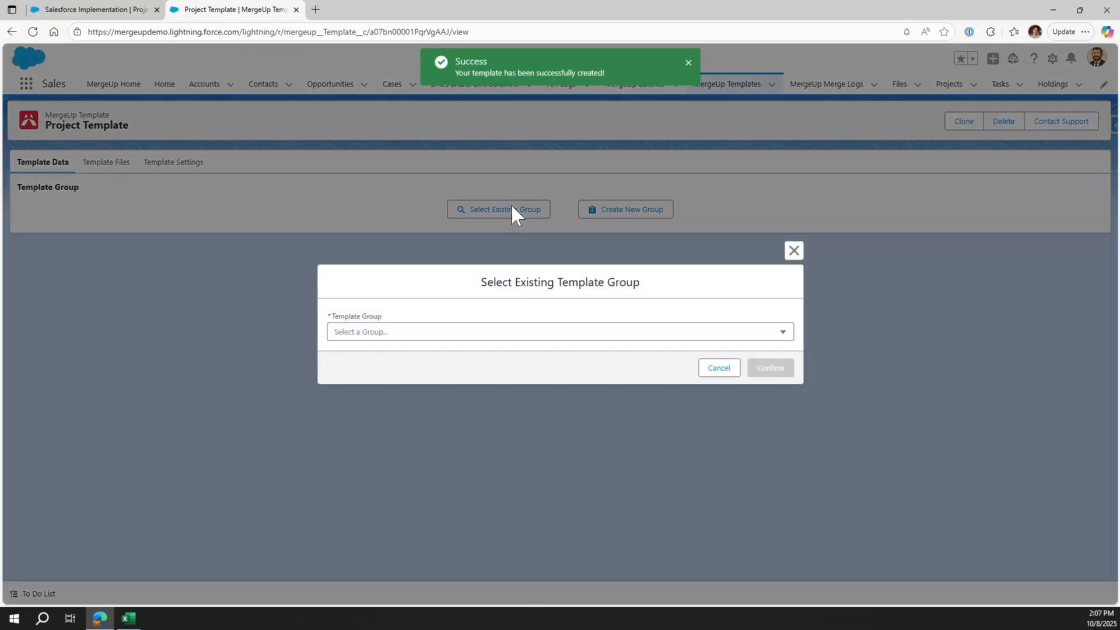
click(413, 336)
scroll(426, 362, down, 5)
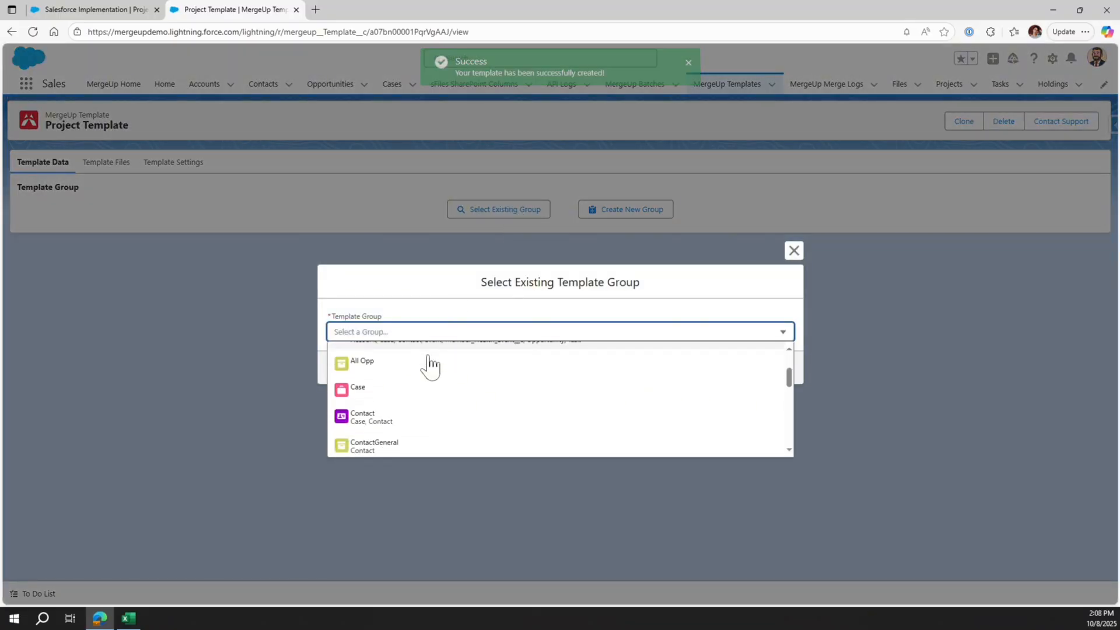
scroll(430, 362, down, 2)
scroll(419, 379, up, 1)
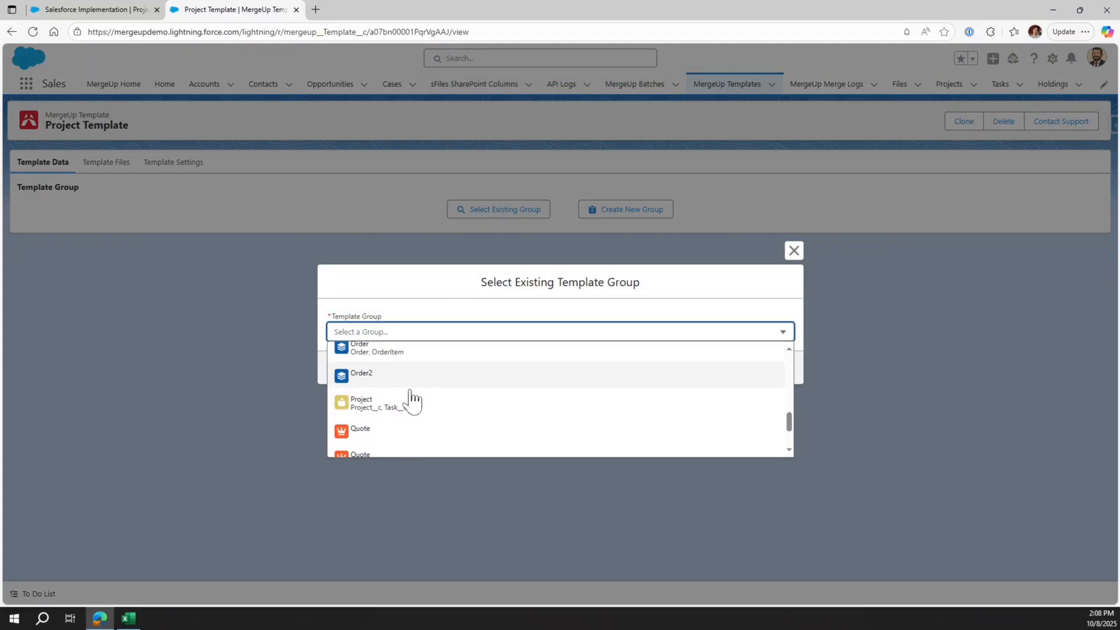
click(388, 405)
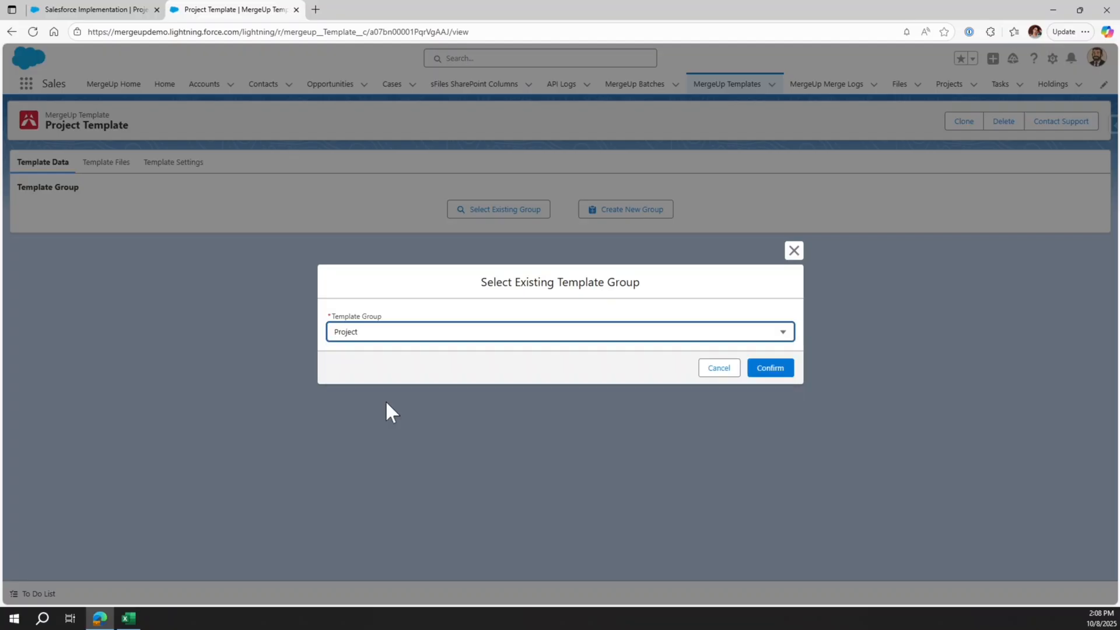
click(775, 369)
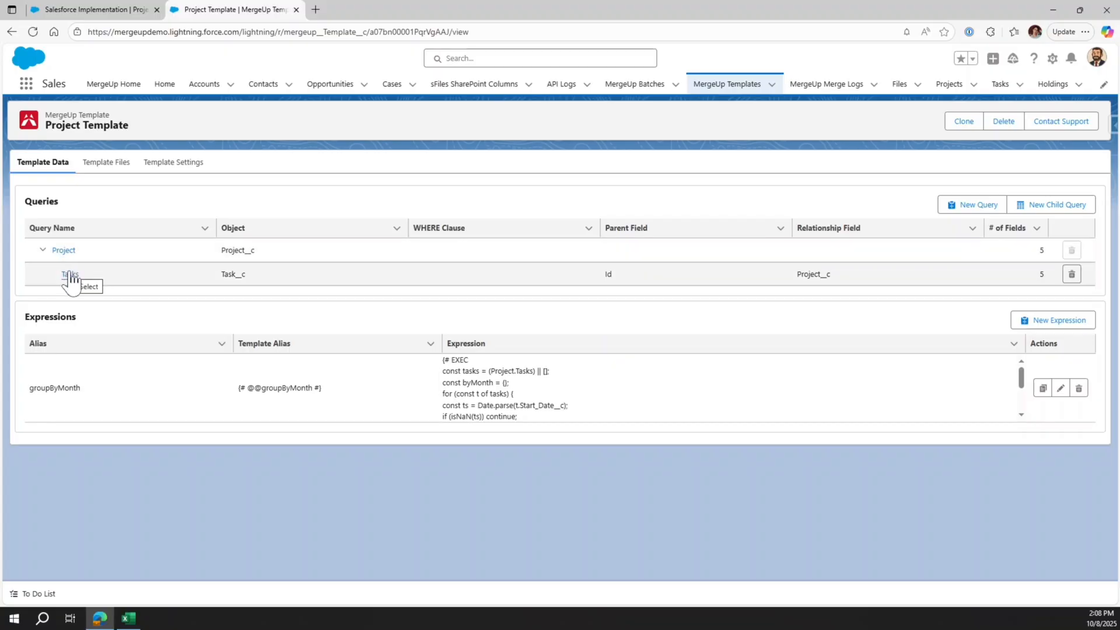
Step: Examine the Project query's fields and the list of fields that can be added to it
click(65, 251)
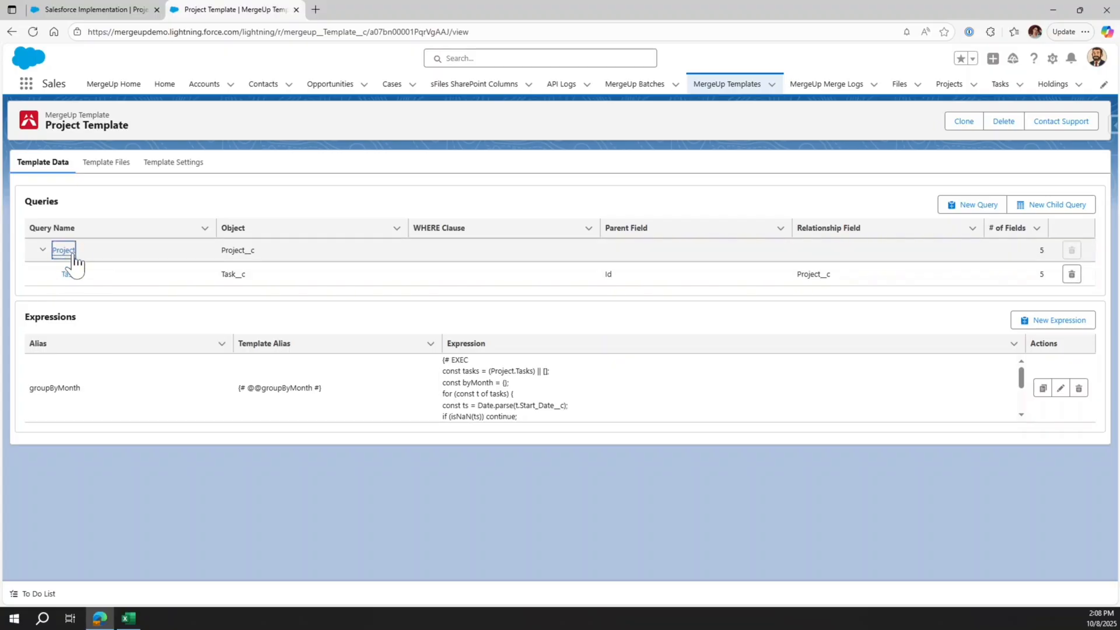
scroll(244, 272, down, 2)
scroll(244, 271, down, 1)
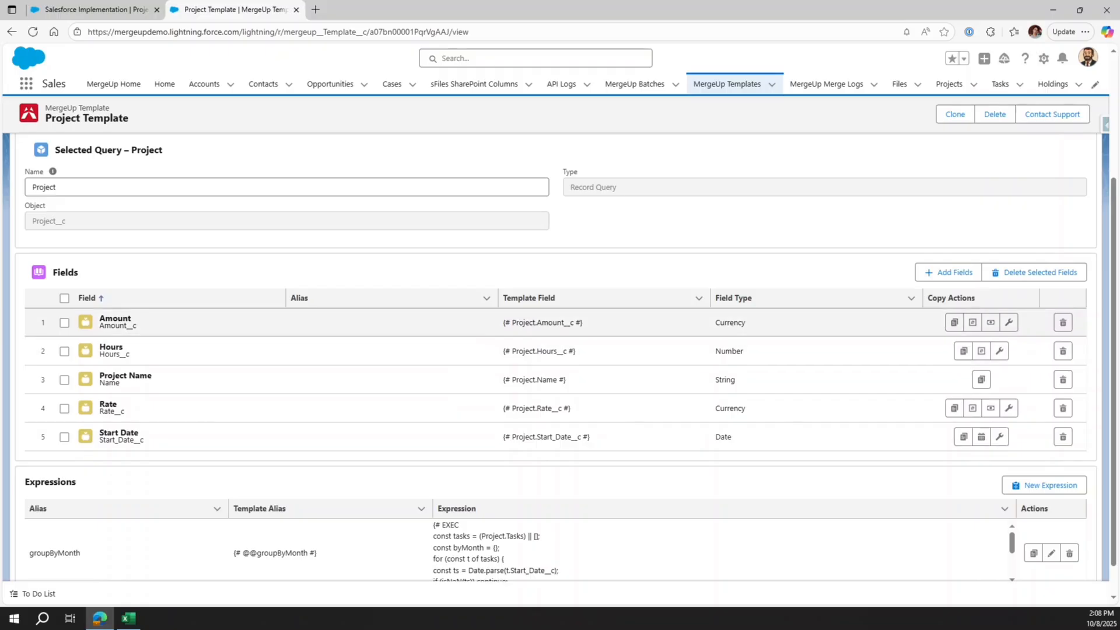
scroll(155, 290, up, 1)
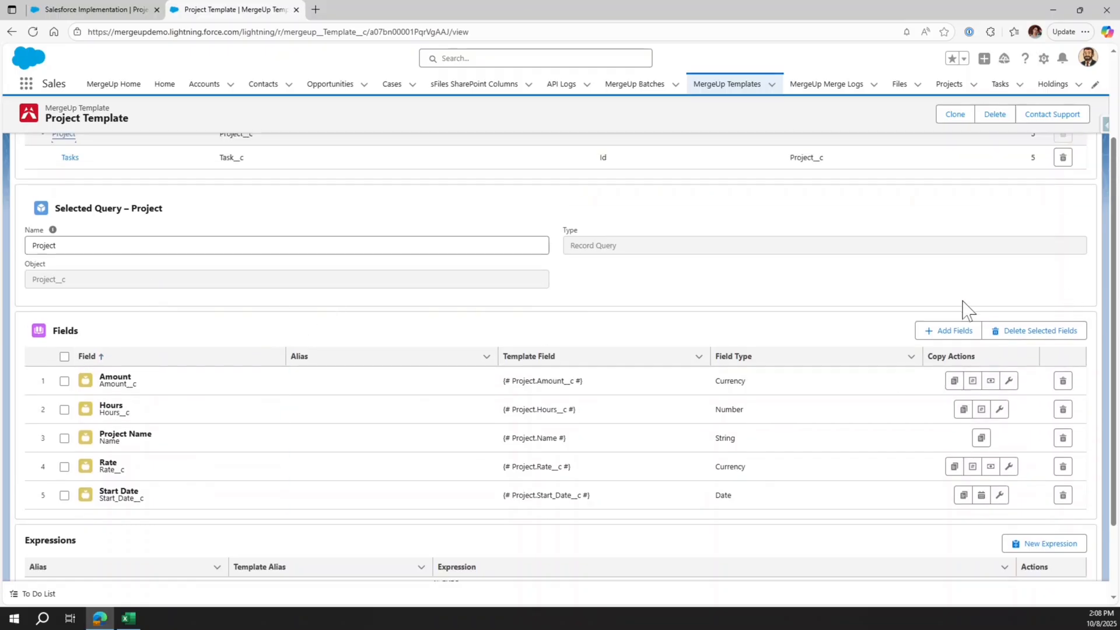
click(940, 332)
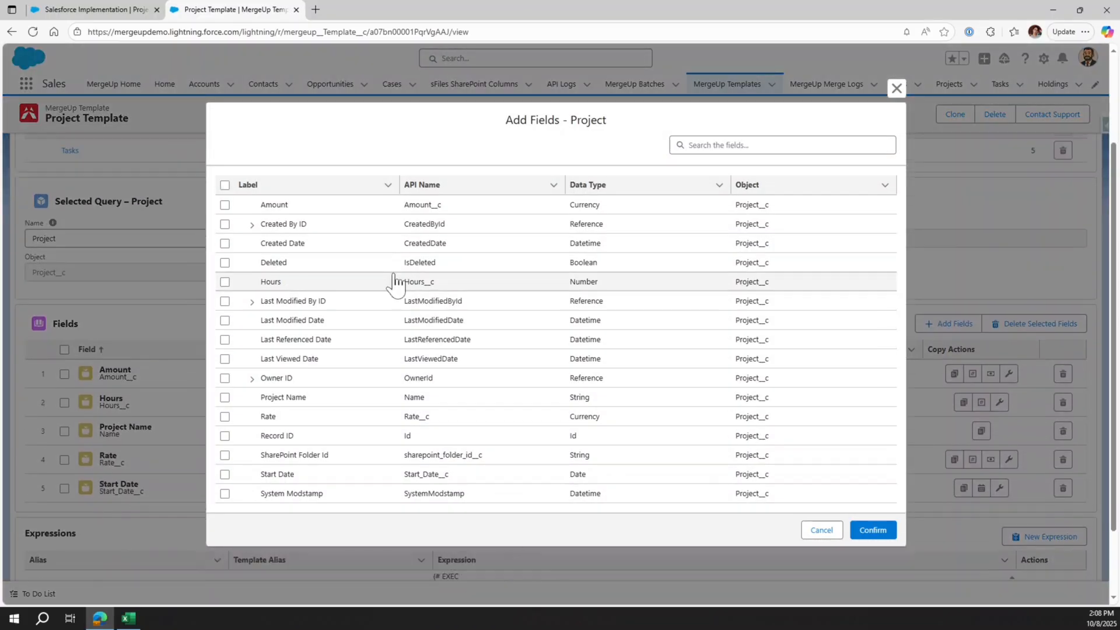
click(896, 88)
Step: Examine the Tasks child query's settings and fields, along with the groupByMonth expression
click(66, 216)
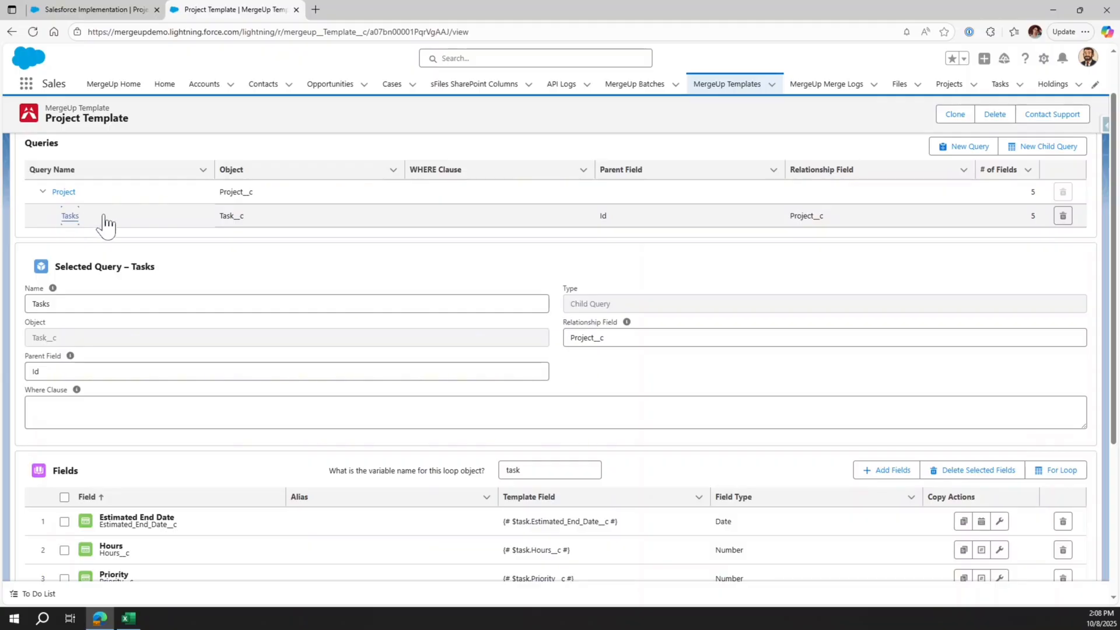
scroll(117, 233, down, 3)
scroll(180, 393, down, 1)
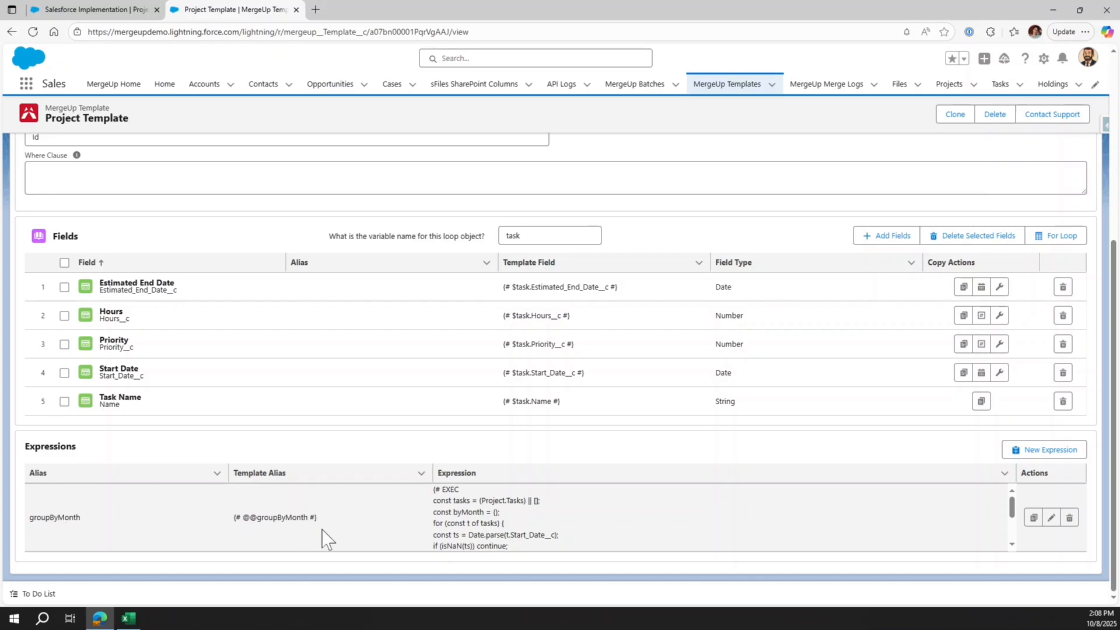
scroll(374, 516, up, 5)
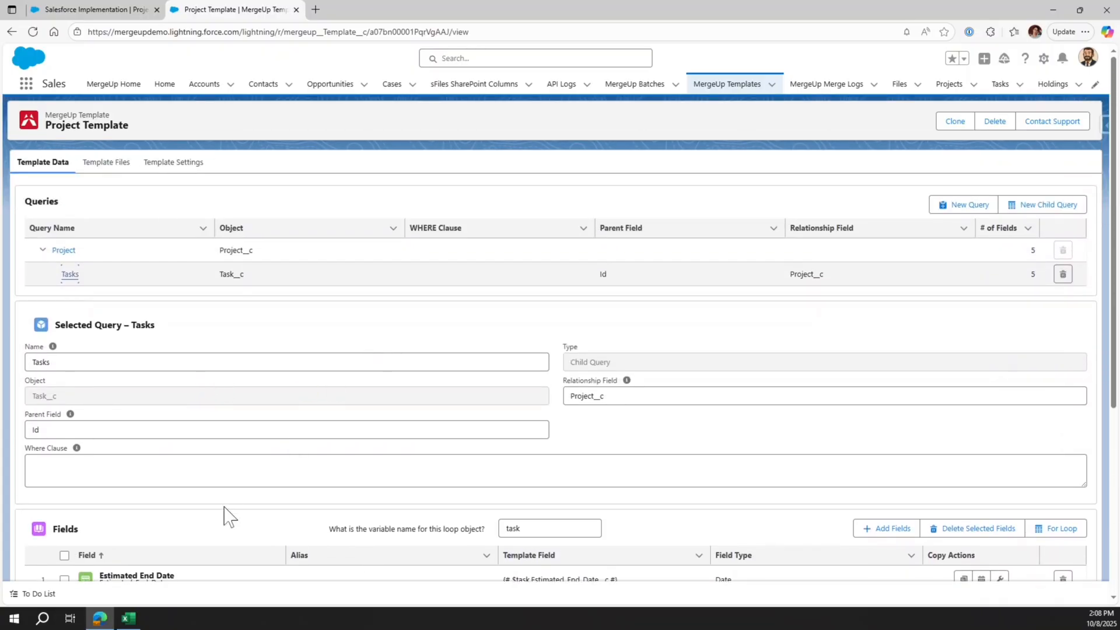
Step: Switch to the Excel workbook and replace the title text with the merge tag {# Project.Name #}
click(128, 618)
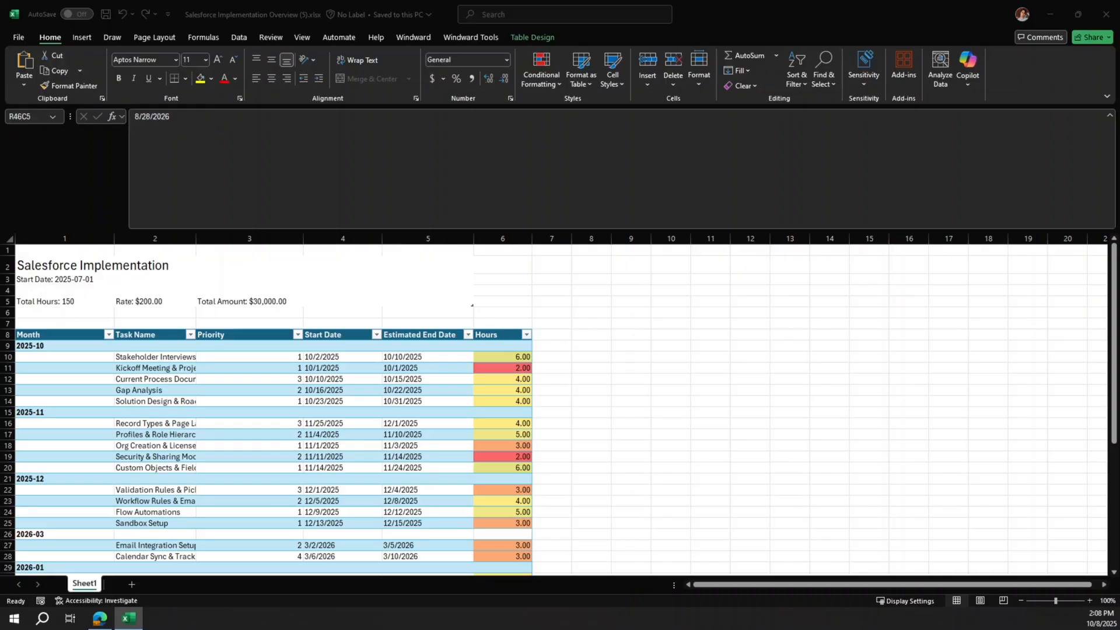
click(110, 270)
drag(254, 117, 134, 116)
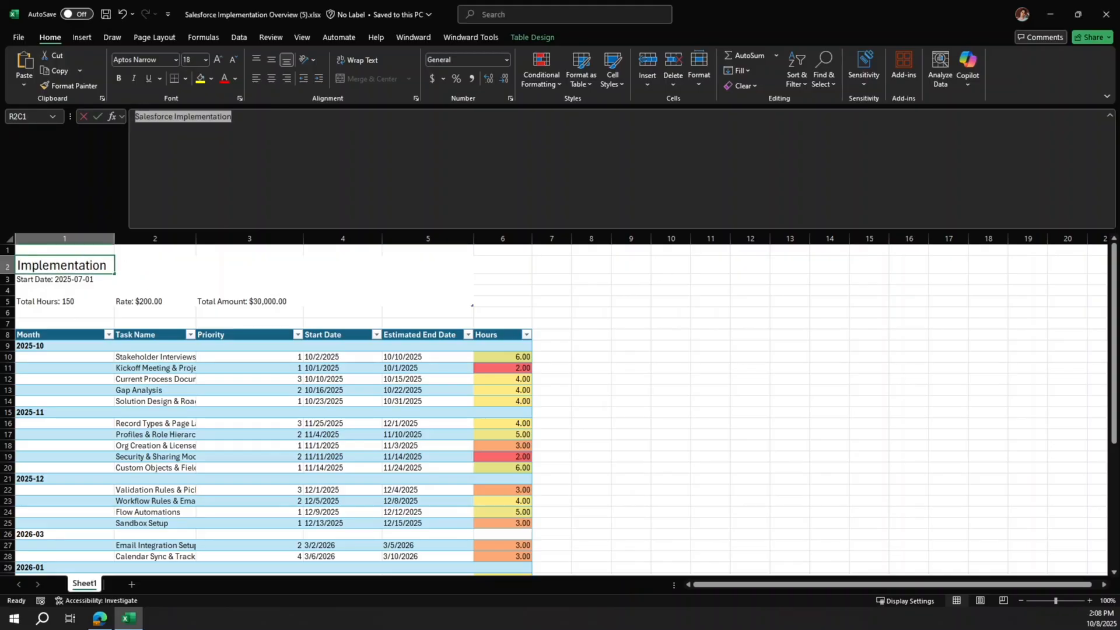
text({# Project.Name #})
key(Return)
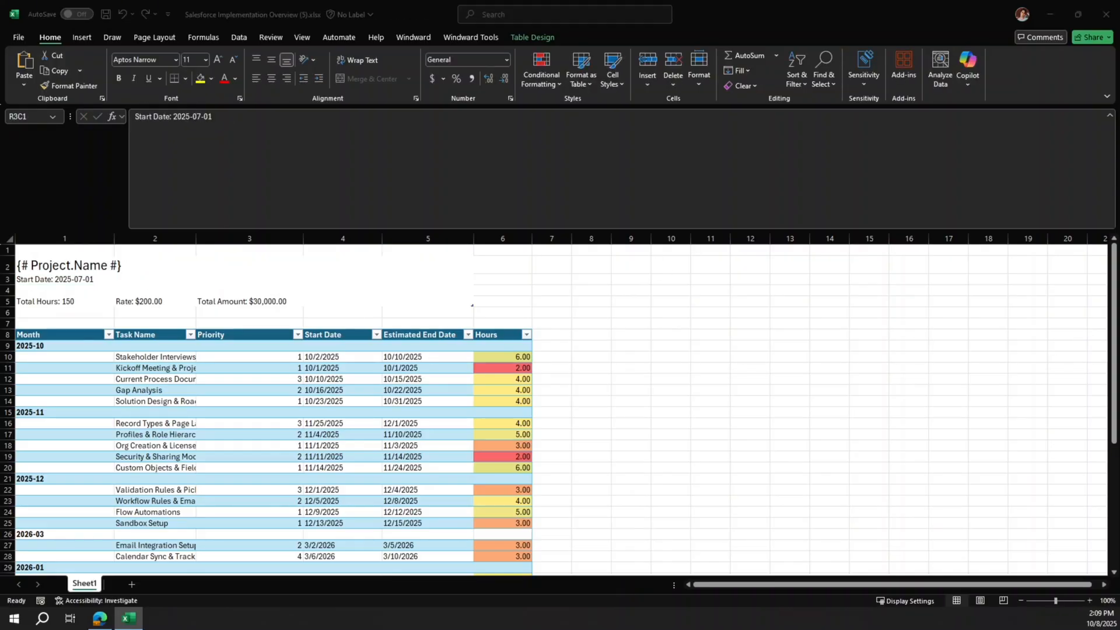
Step: Replace the date after the Start Date label with {# Project.Start_Date__c #}
click(53, 279)
drag(212, 117, 172, 117)
text({# Project.Start_Date__c #})
key(Return)
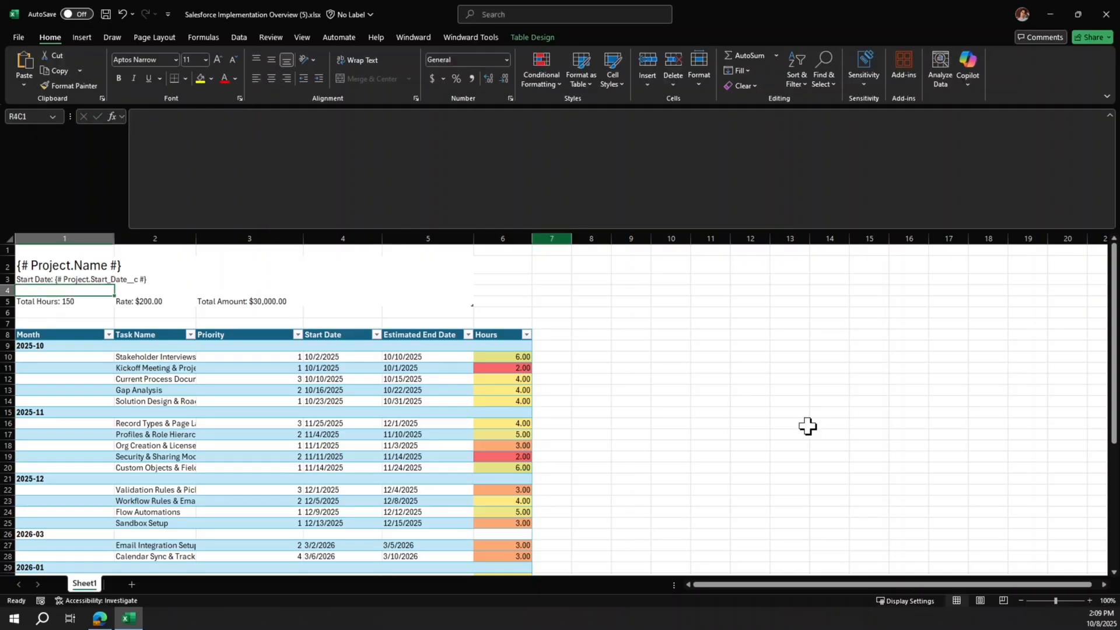
Step: Replace the Total Hours value with {# n(Project.Hours__c) #} and the Rate value with {# c(Project.Rate__c) #}
click(68, 302)
text({# n(Project.Hours__c) #})
drag(194, 117, 154, 116)
key(Return)
click(155, 300)
text({# c(Project.Rate__c) #})
key(Return)
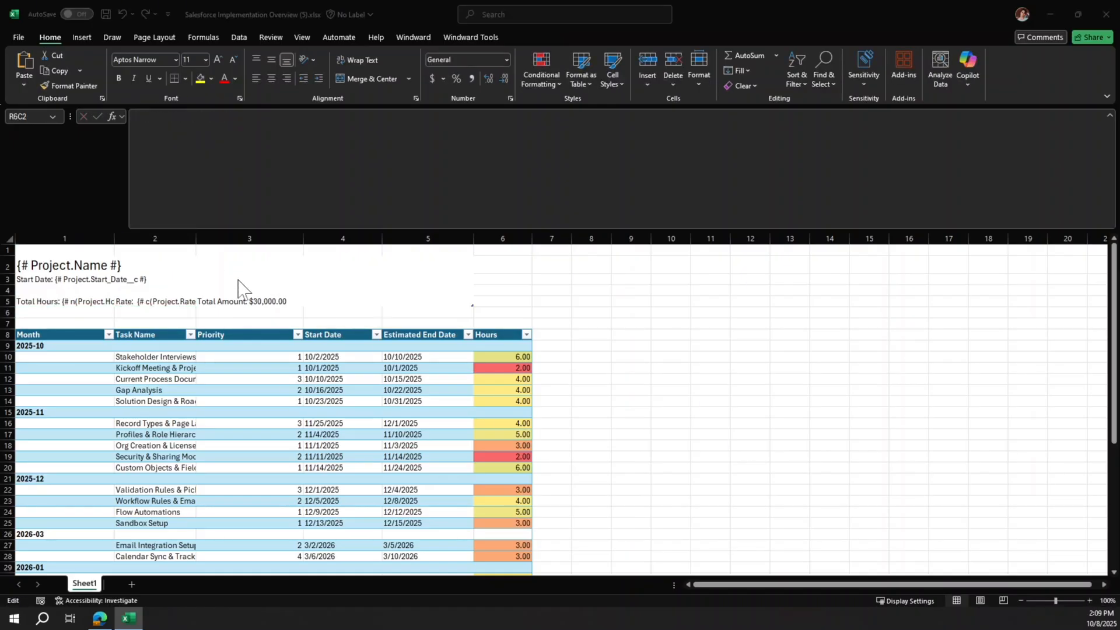
Step: Replace the Total Amount value with {# c(Project.Amount__c) #}
click(244, 301)
drag(226, 117, 186, 116)
text({# c(Project.Amount__c) #})
key(Return)
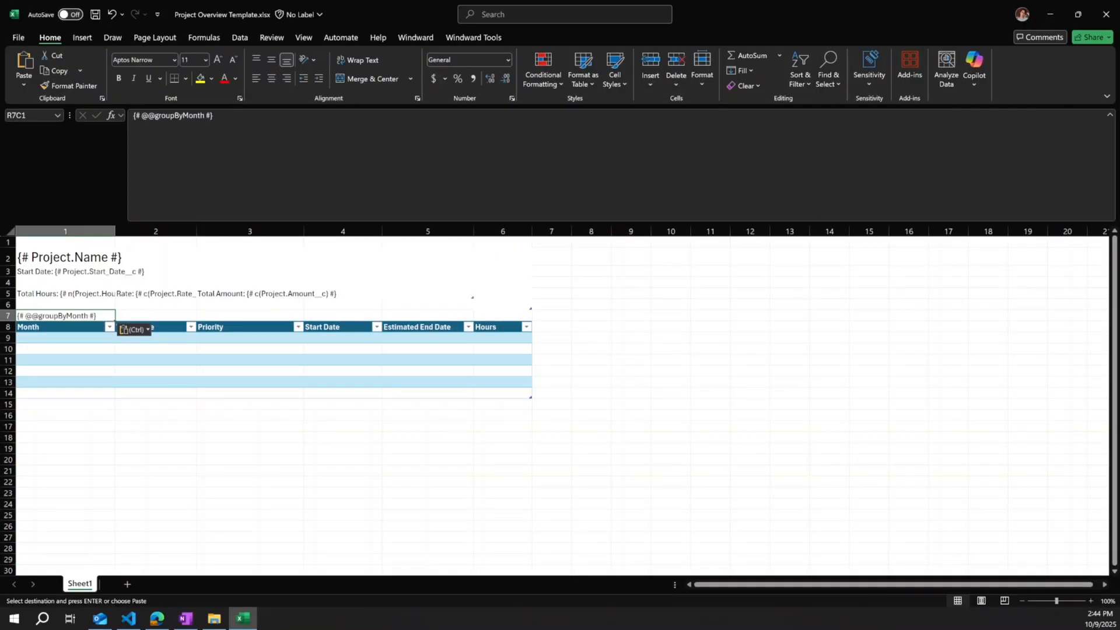
Step: Enter {# FOR taskMonth IN Object.keys(tasksByMonth) #} in the first table row under Month
key(alt+Tab)
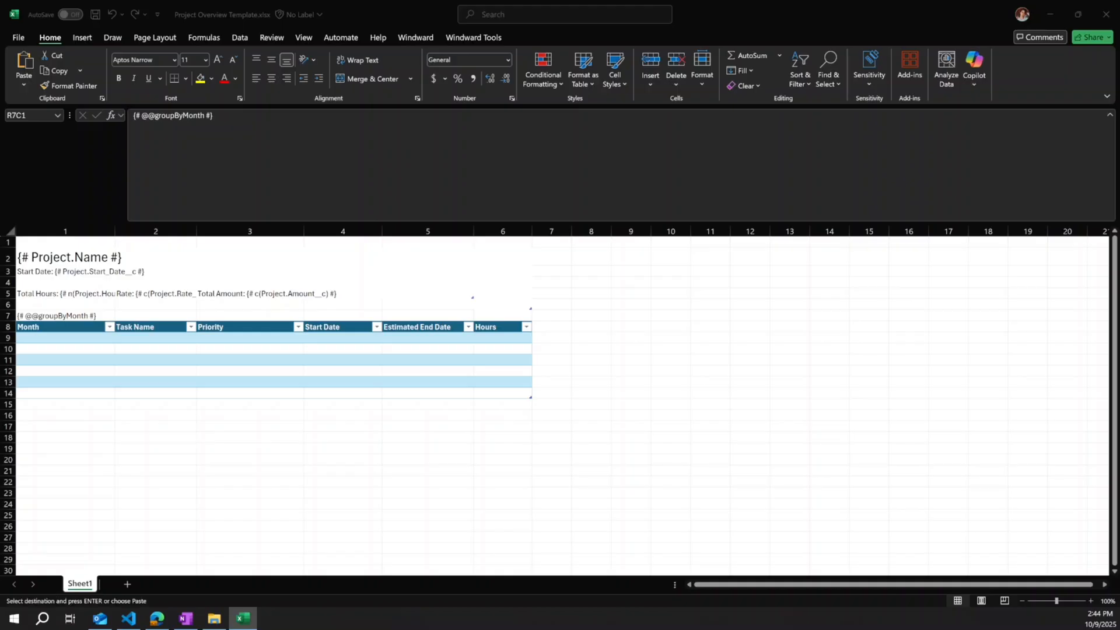
key(alt+Tab)
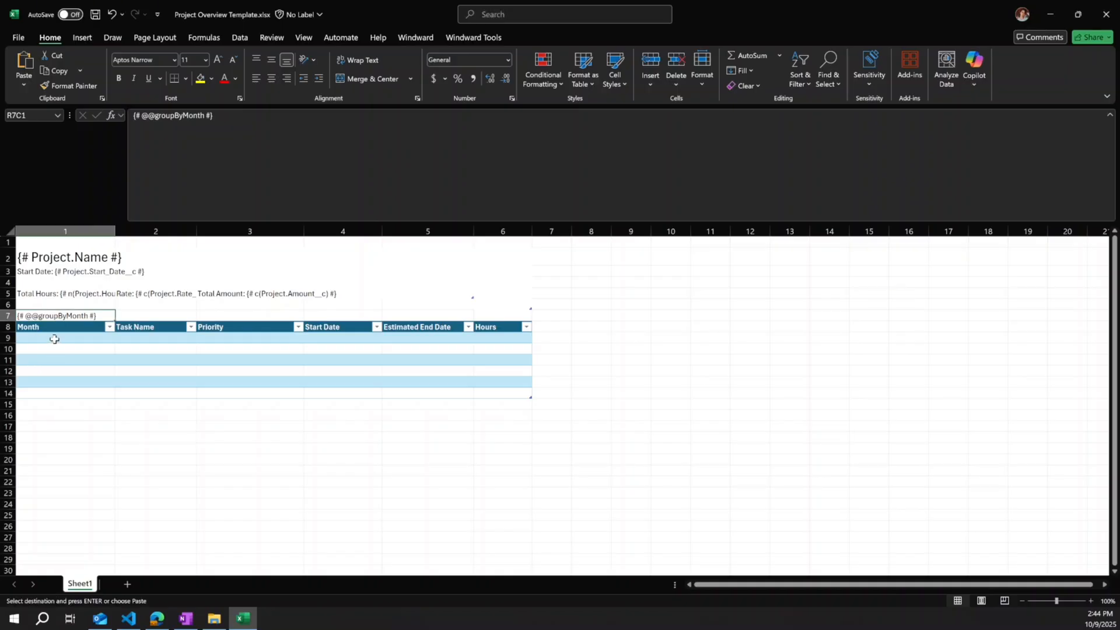
click(53, 339)
text({# FOR taskMonth IN Object.keys(tasksByMonth) #})
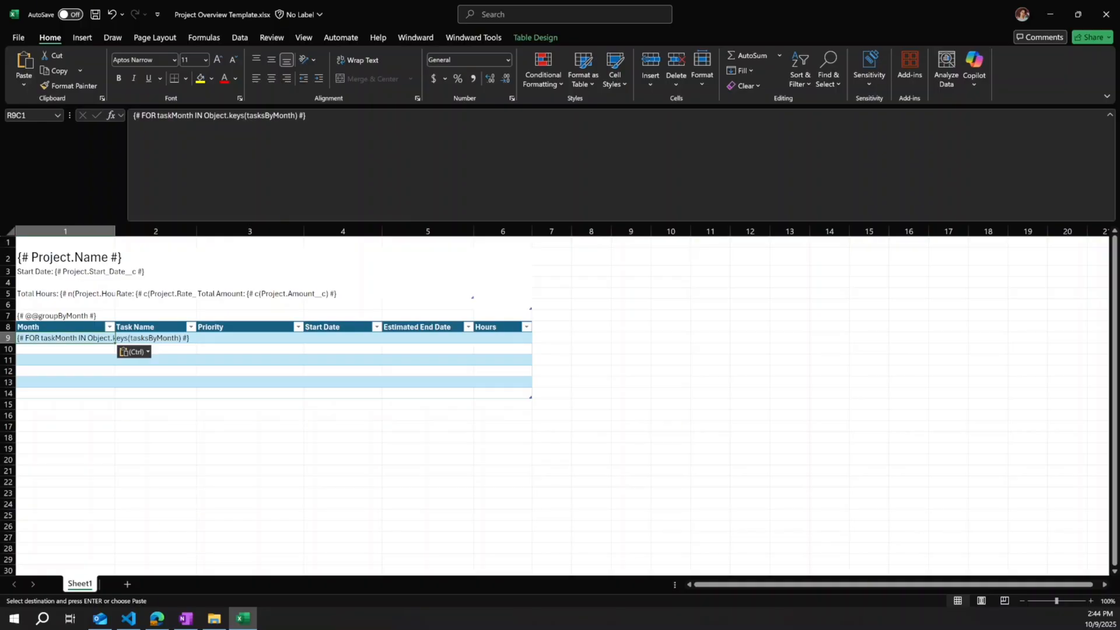
drag(296, 115, 249, 115)
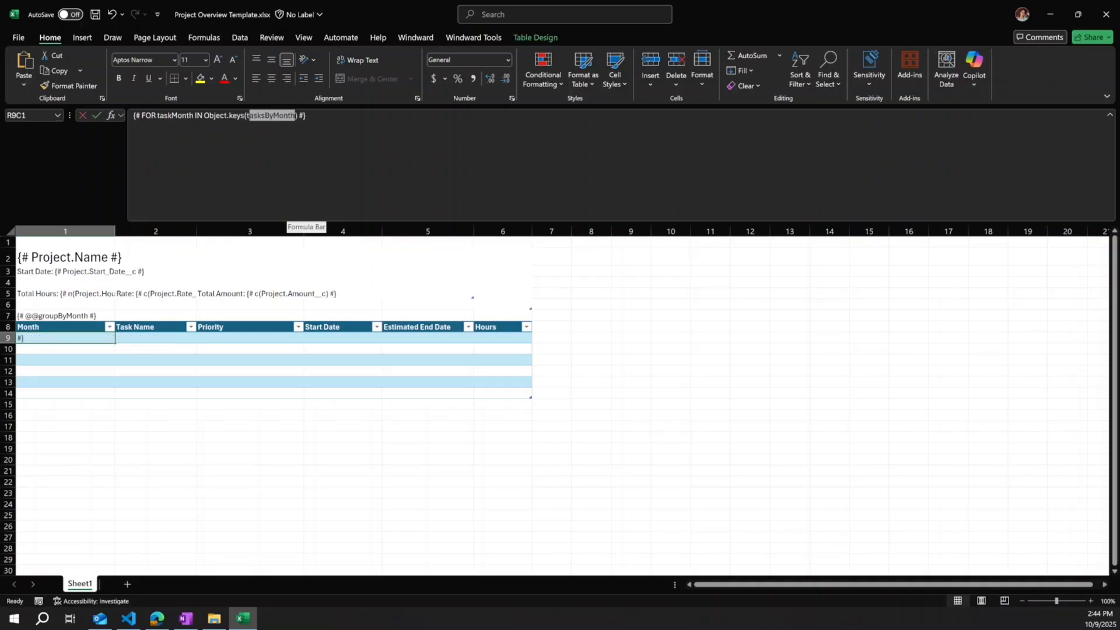
click(274, 115)
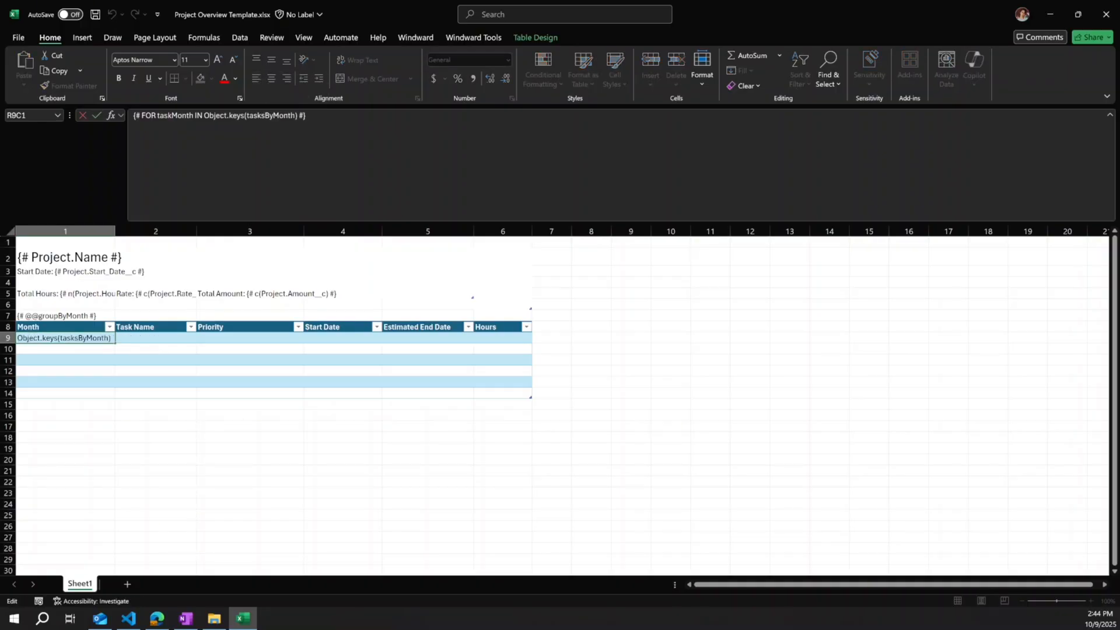
key(Escape)
Step: Paste the month tag {#$taskMonth#} into the Month cell directly below the FOR loop tag
key(alt+Tab)
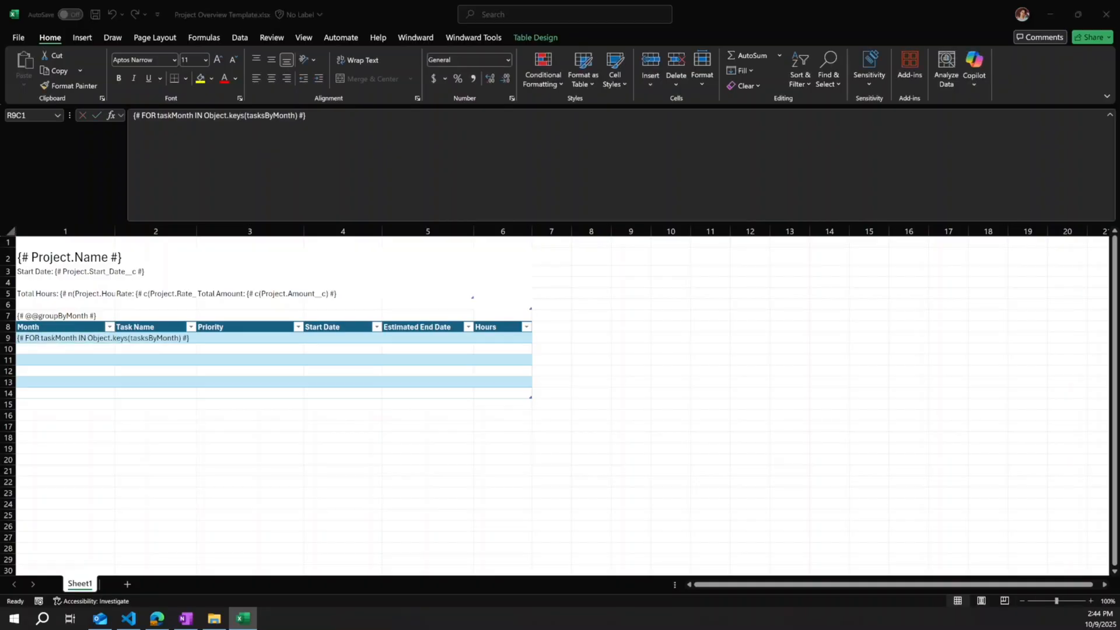
key(ctrl+c)
click(91, 348)
key(ctrl+v)
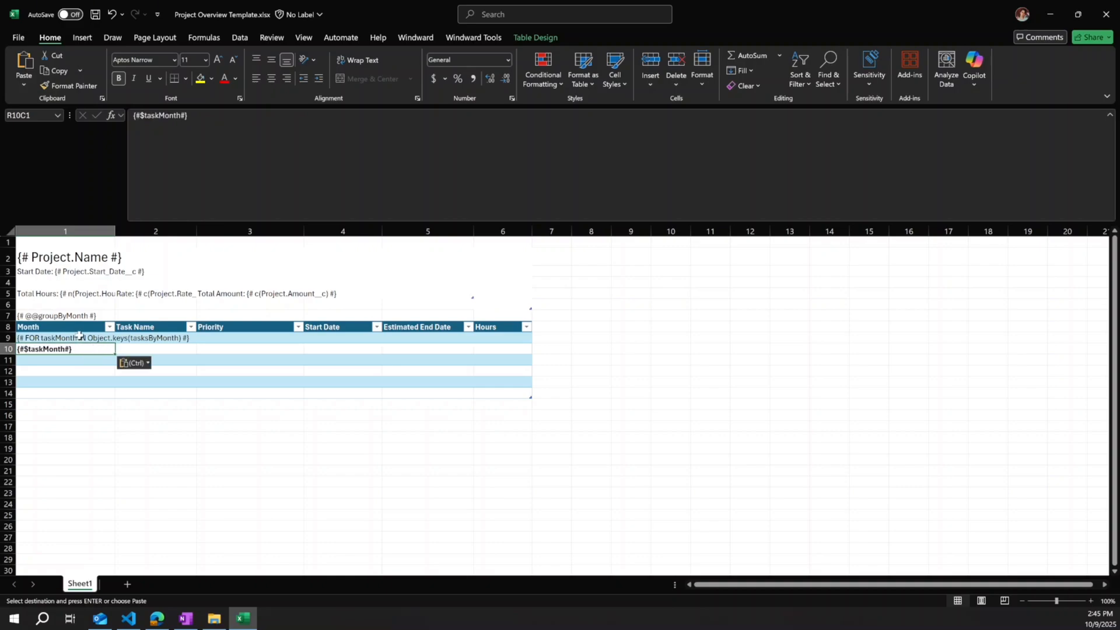
click(74, 339)
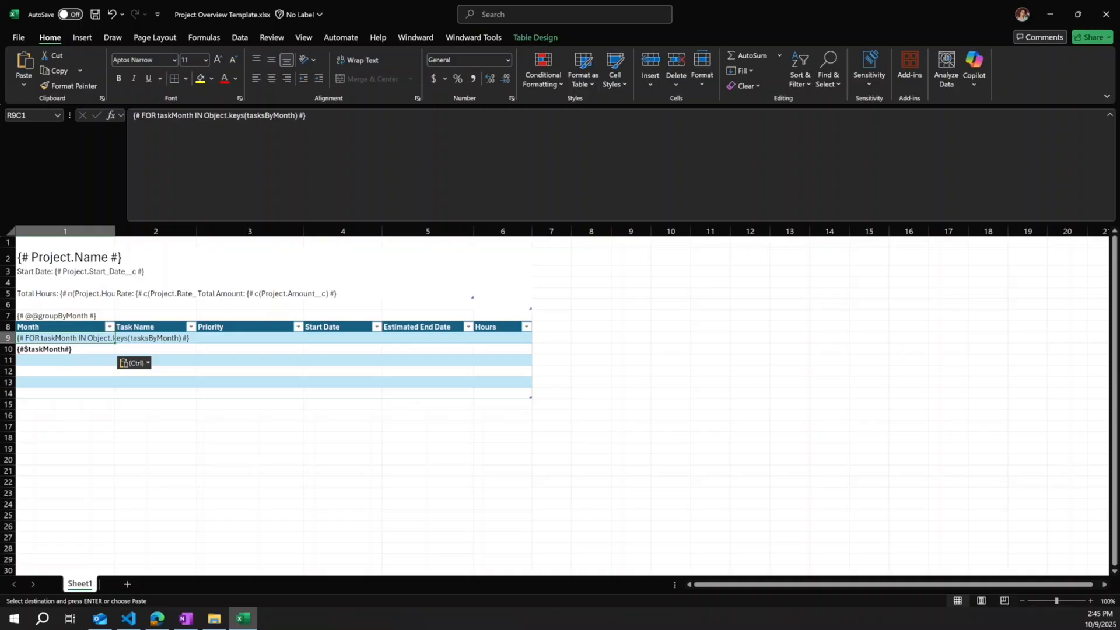
Step: Paste the inner loop tag {# FOR task IN tasksByMonth[$taskMonth] #} into the Month cell of row 11
key(alt+Tab)
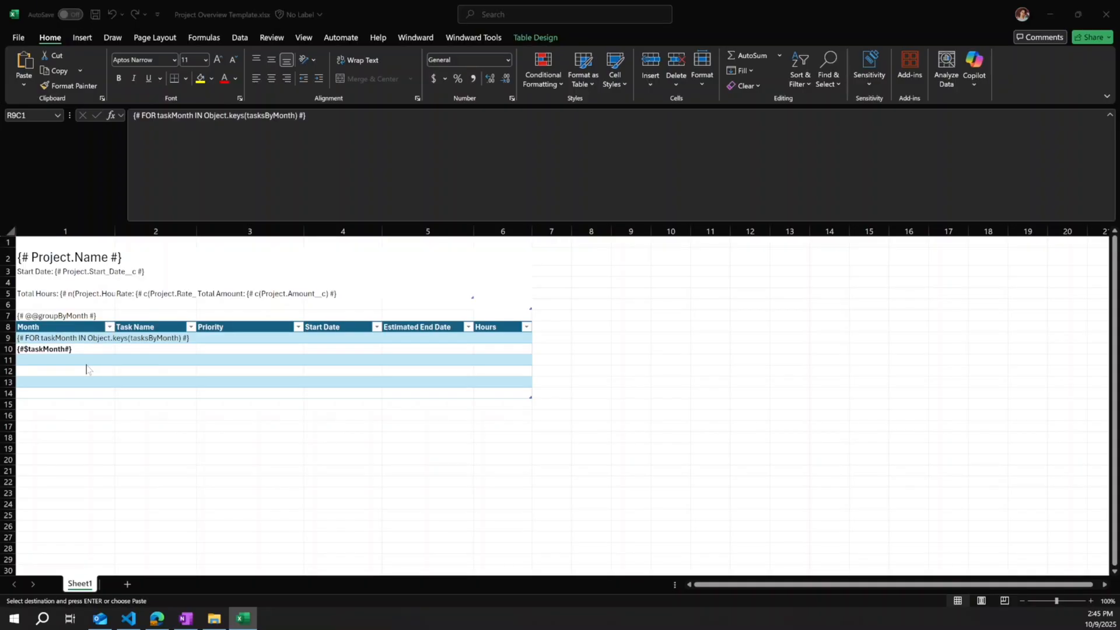
click(45, 357)
key(ctrl+v)
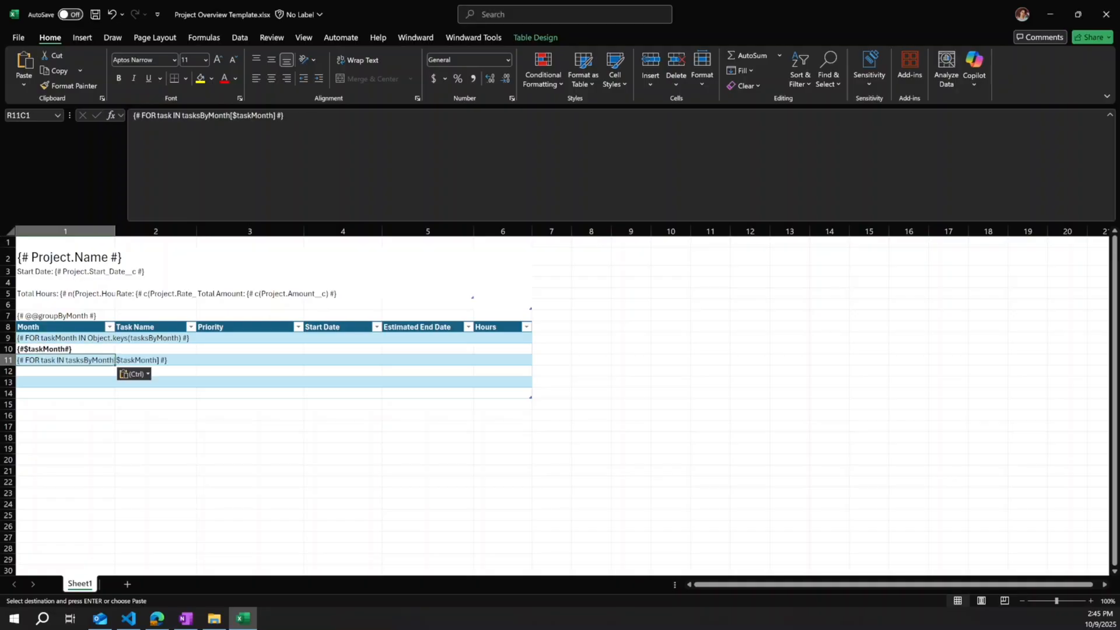
Step: In row 12, paste {# $task.Name #} under Task Name and {# $task.Priority__c #} under Priority
click(150, 370)
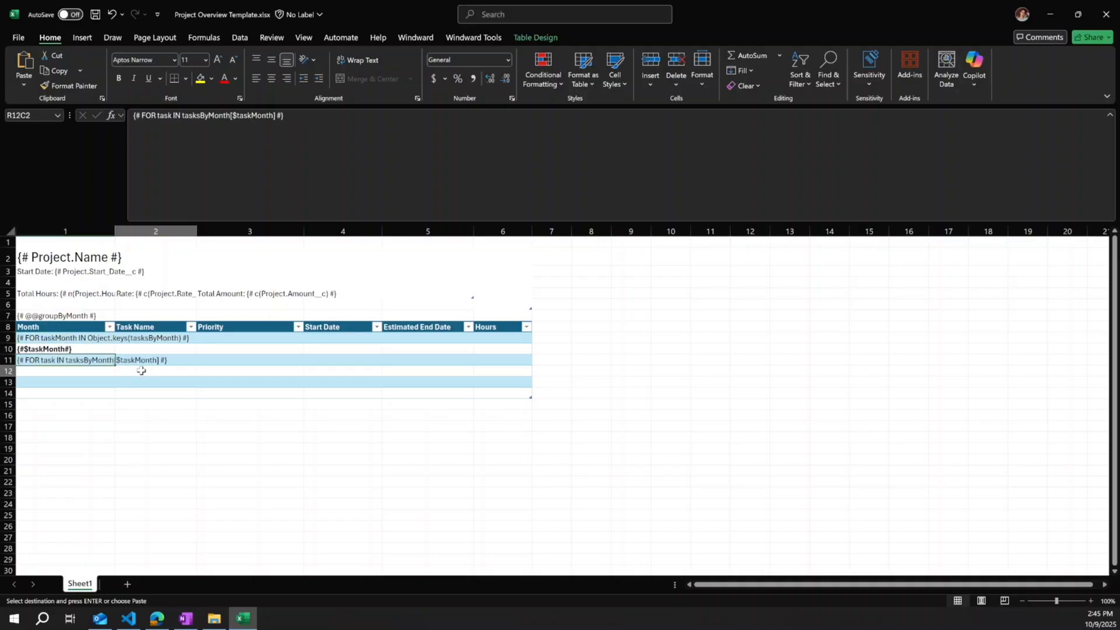
key(ctrl+v)
key(alt+Tab)
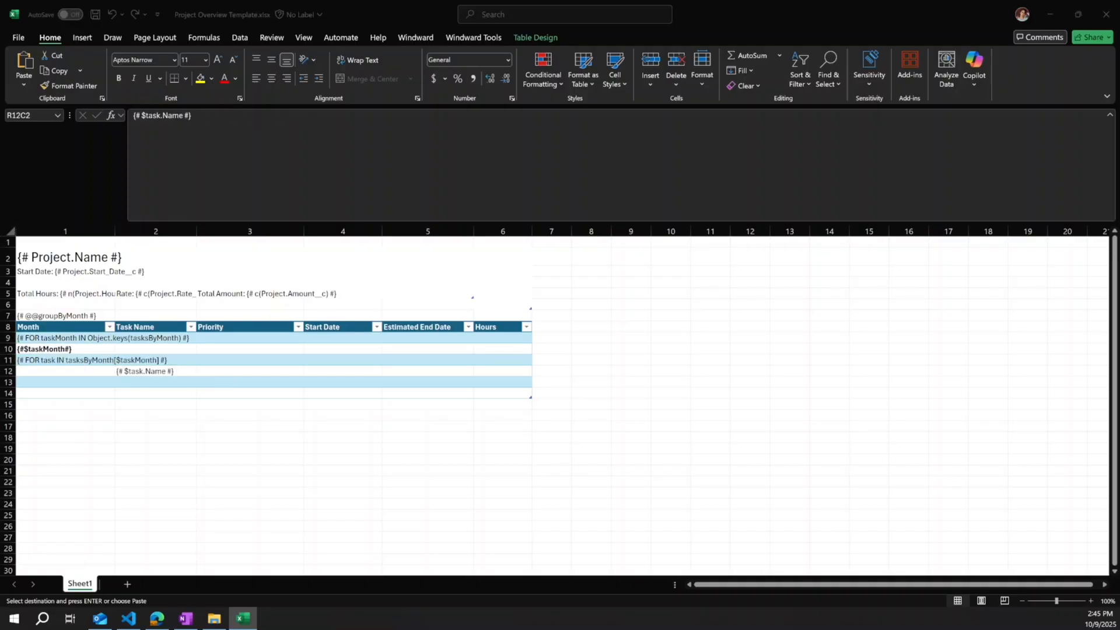
key(alt+Tab)
click(220, 372)
key(ctrl+v)
Step: In row 12, paste {# d($task.Start_Date__c) #} under Start Date and {# d($task.Estimated_End_Date__c) #} under Estimated End Date
key(alt+Tab)
key(alt+Tab)
click(347, 373)
key(ctrl+v)
key(alt+Tab)
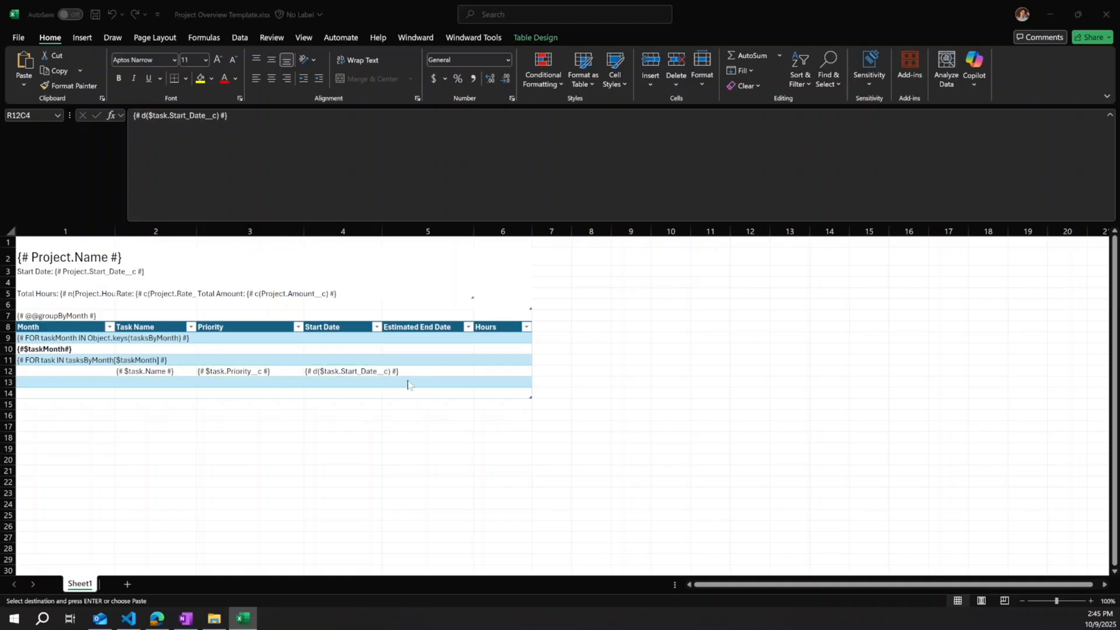
key(alt+Tab)
click(443, 373)
key(ctrl+v)
Step: Paste the tag {# $task.Hours__c #} into the Hours cell of row 12
key(alt+Tab)
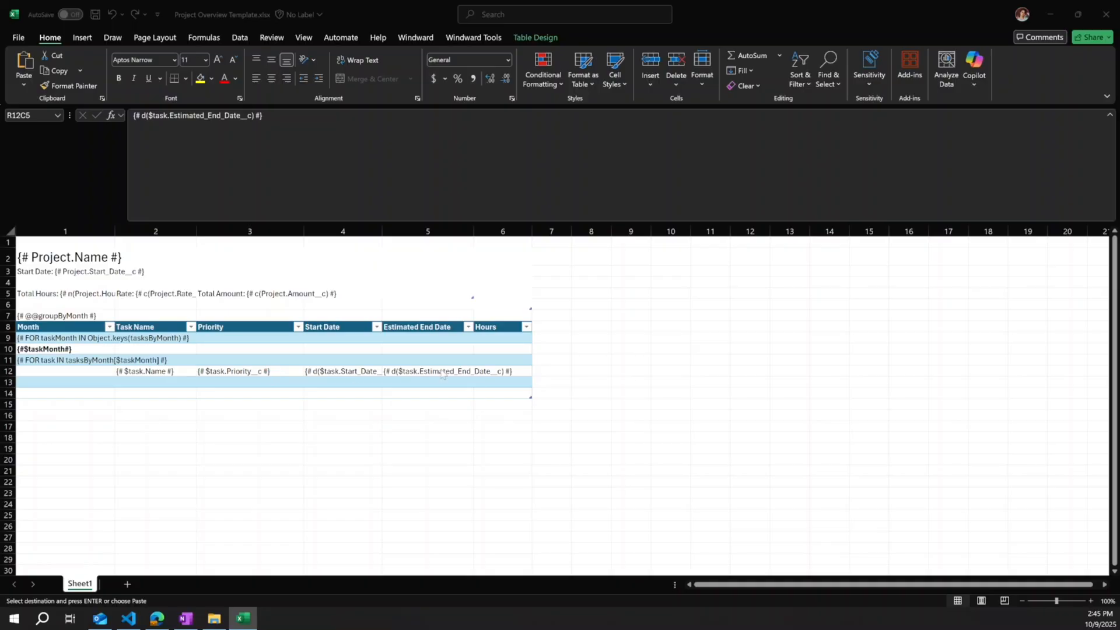
key(alt+Tab)
click(507, 372)
key(ctrl+v)
Step: Close both loops in the Month column with {# END-FOR task #} in row 13 and {# END-FOR taskMonth #} in row 14
key(alt+Tab)
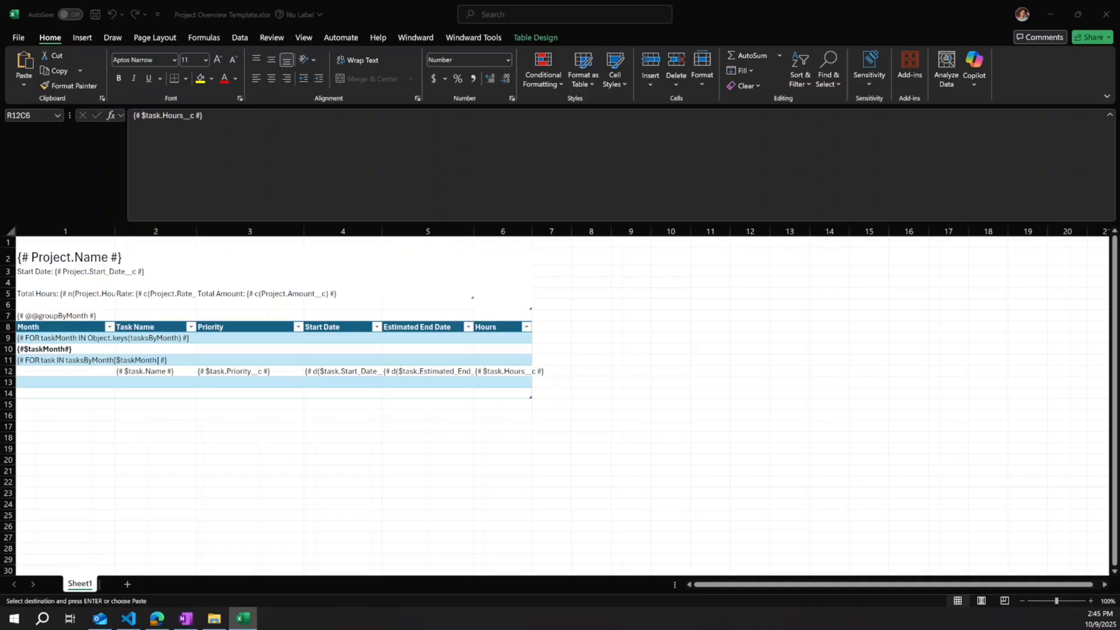
key(alt+Tab)
click(70, 383)
key(ctrl+v)
key(alt+Tab)
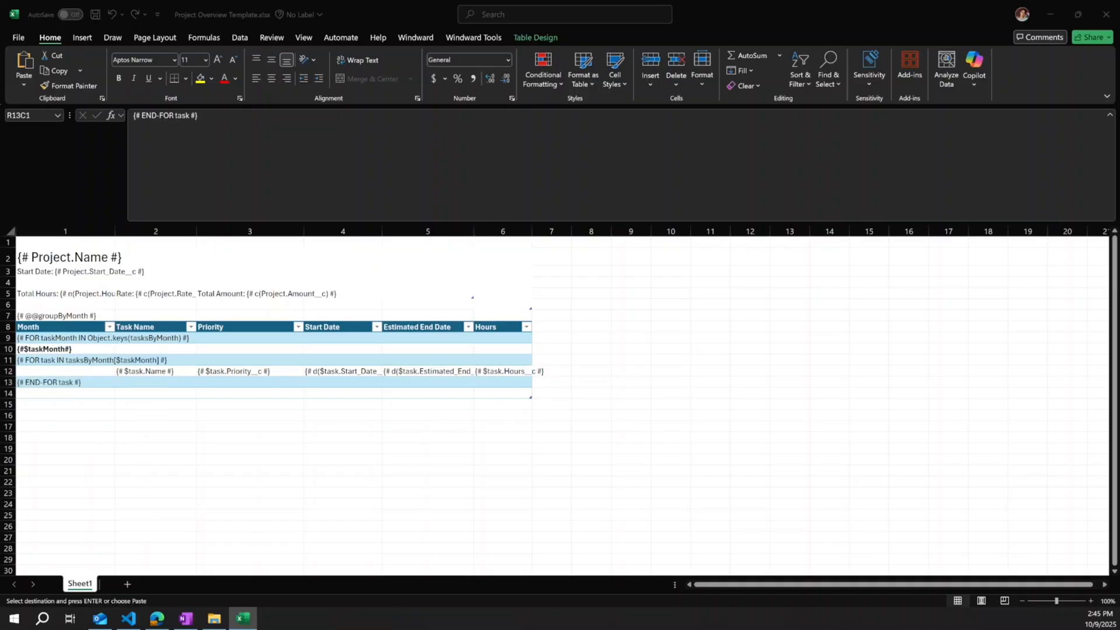
key(alt+Tab)
click(80, 393)
key(ctrl+v)
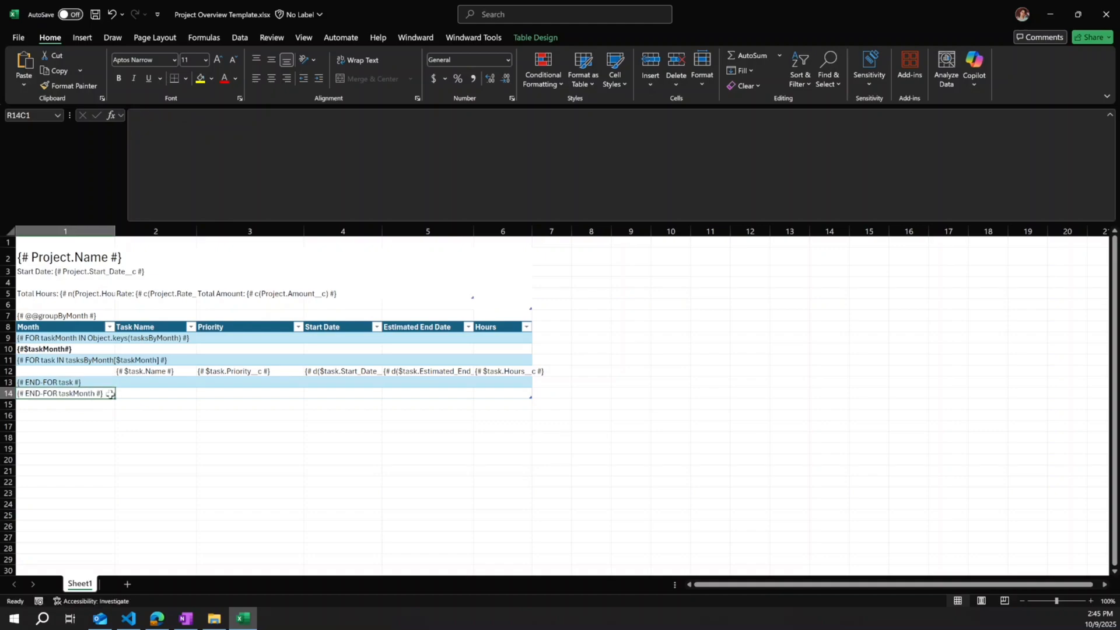
click(185, 417)
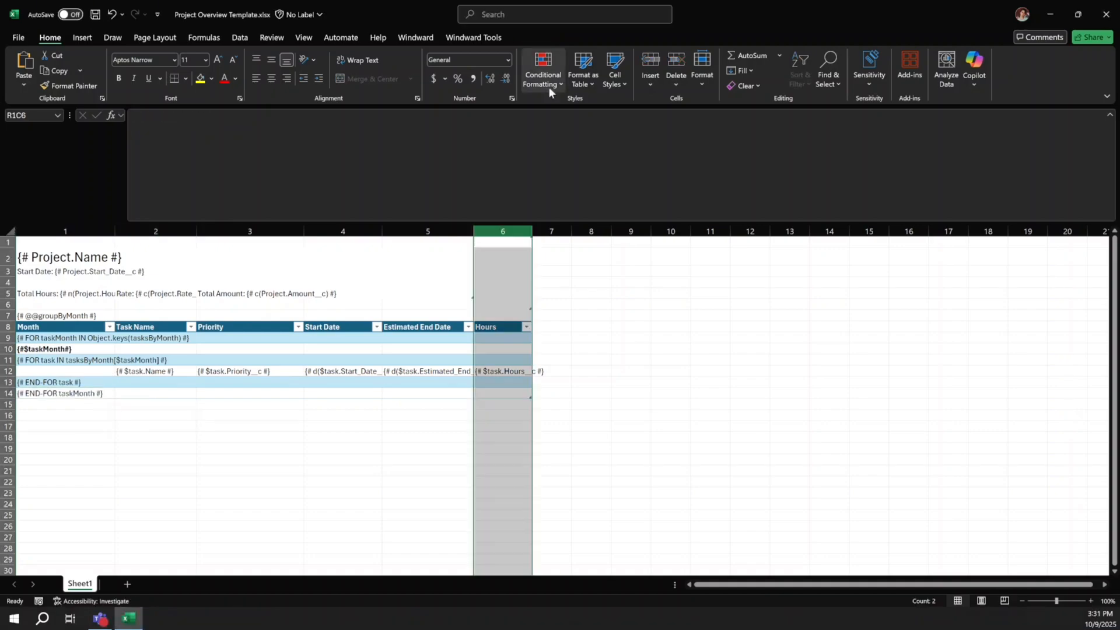
Step: Check the conditional formatting rules that apply to the Hours column
click(548, 86)
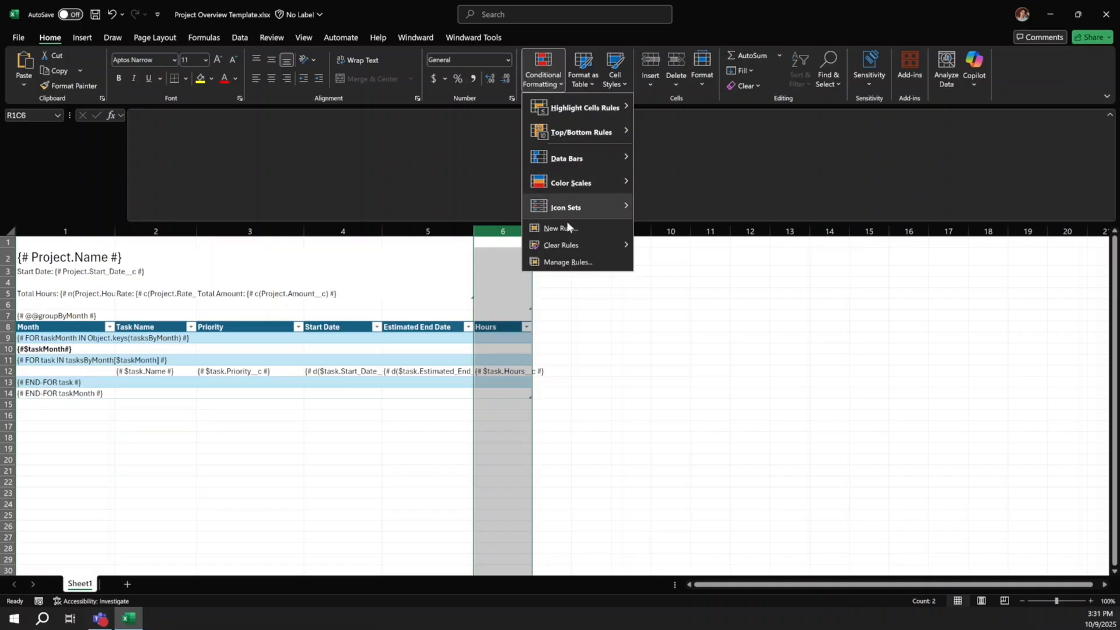
click(567, 261)
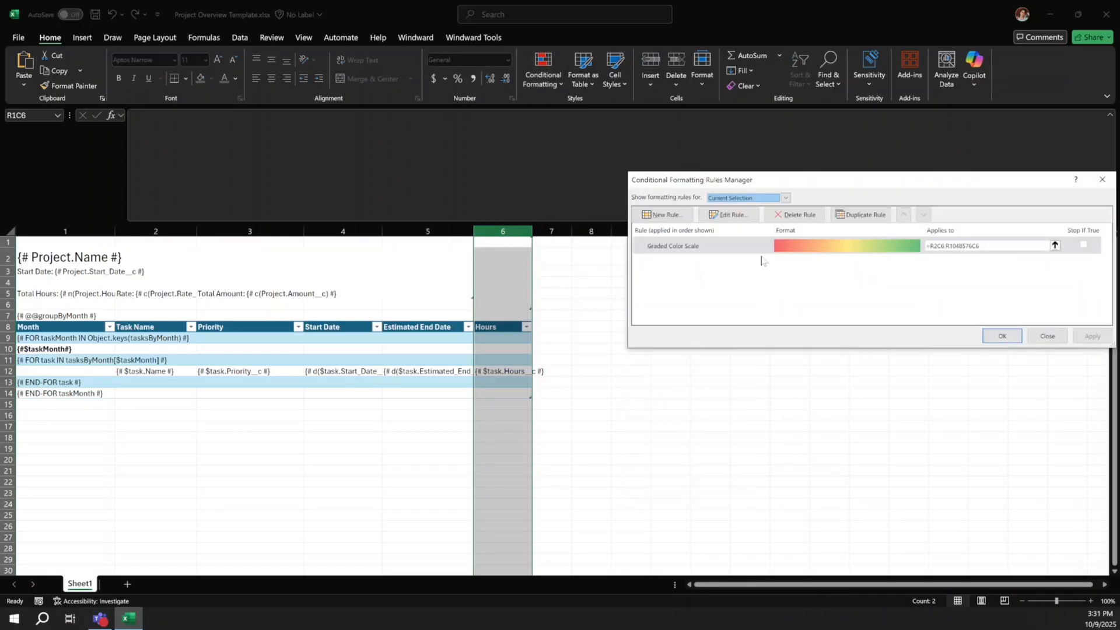
click(1001, 336)
click(176, 414)
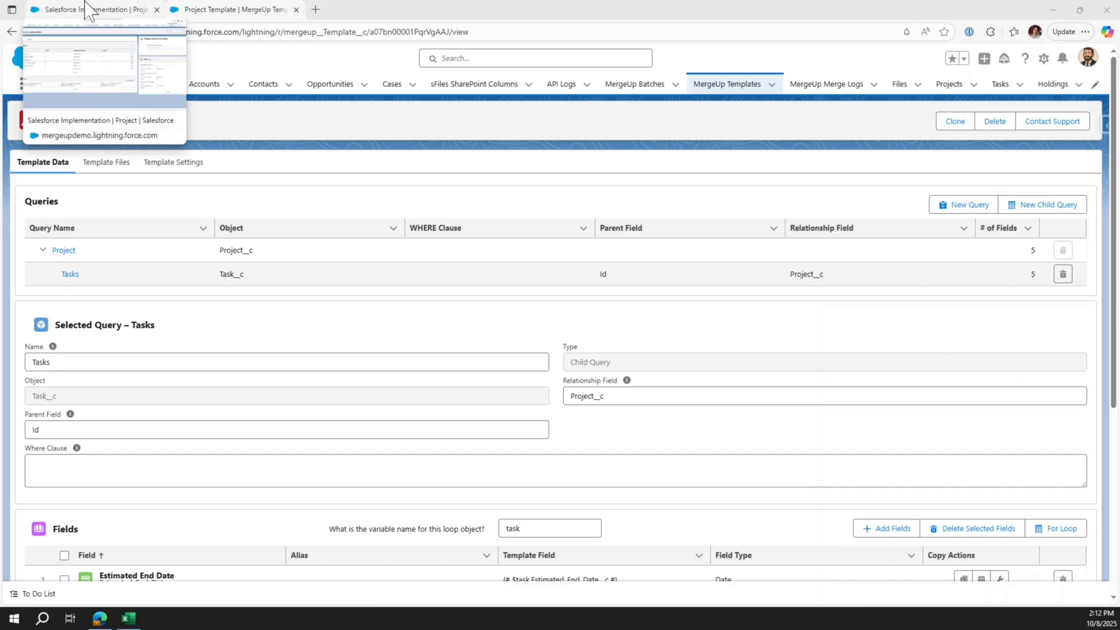
Step: Upload Project Overview Template.xlsx as a file of the MergeUp Project Template in Salesforce and activate it
click(107, 162)
click(66, 207)
click(404, 82)
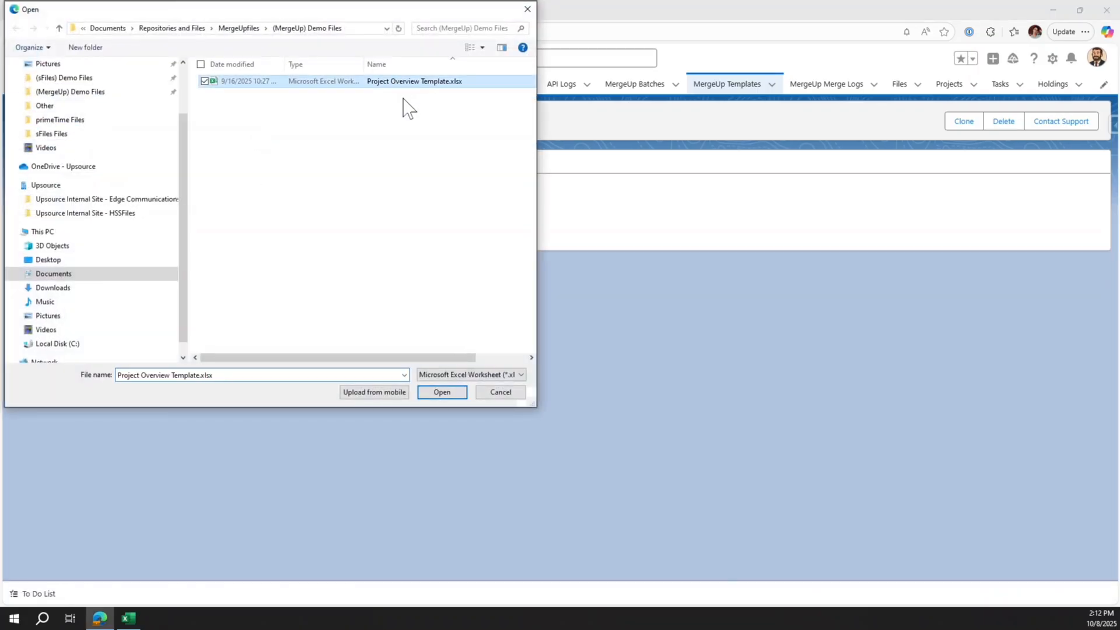
click(440, 392)
click(715, 354)
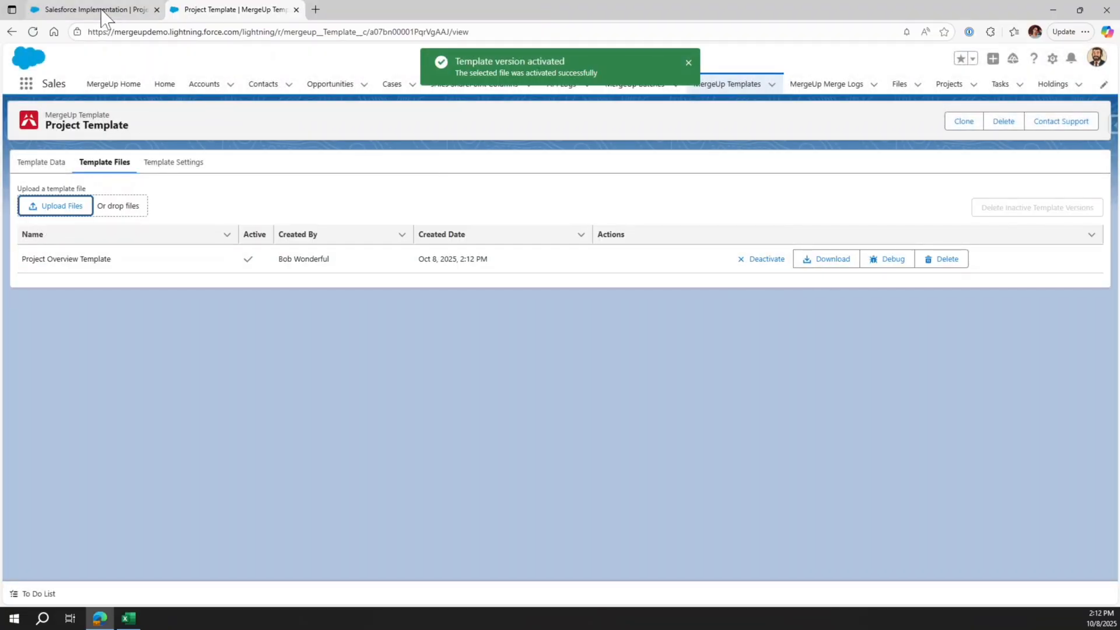
Step: Go to the Salesforce Implementation project record and review its details and related tasks
click(103, 10)
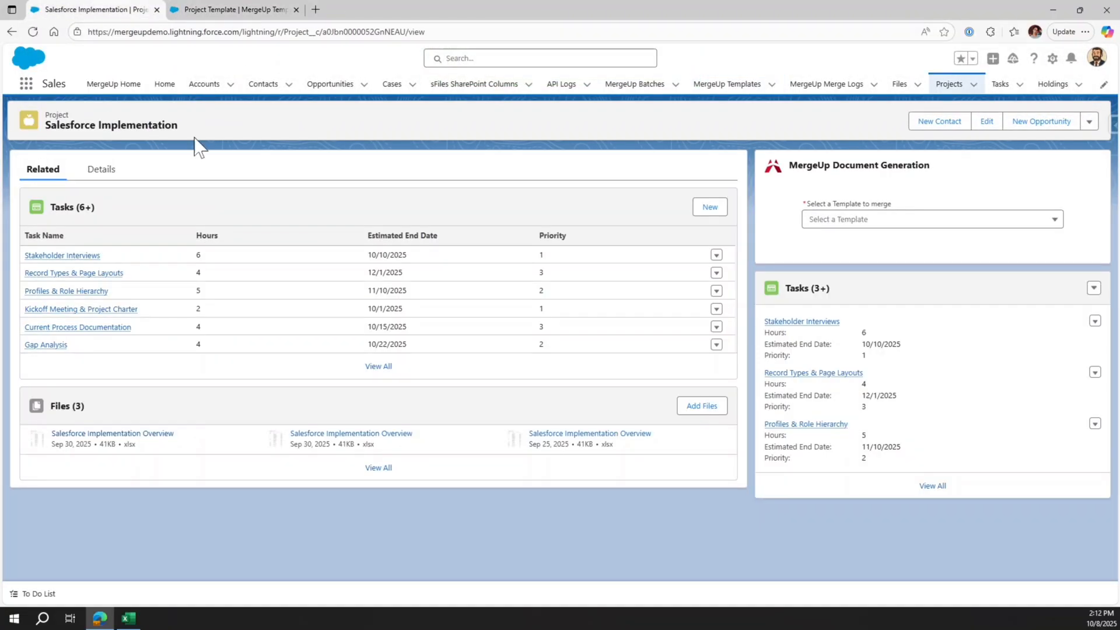
click(93, 171)
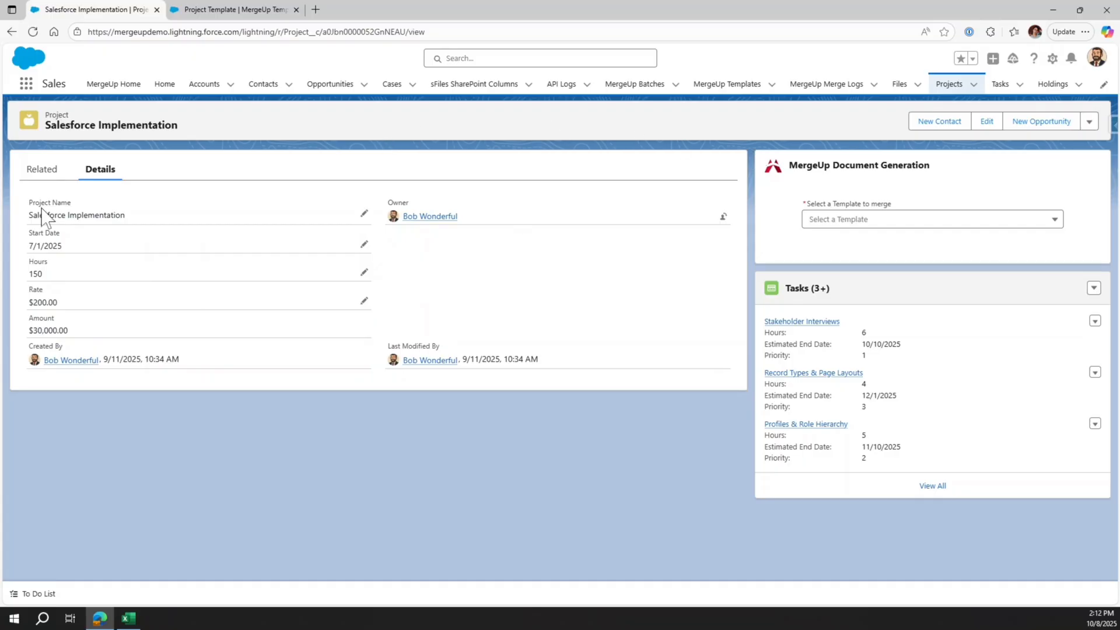
click(42, 169)
click(101, 169)
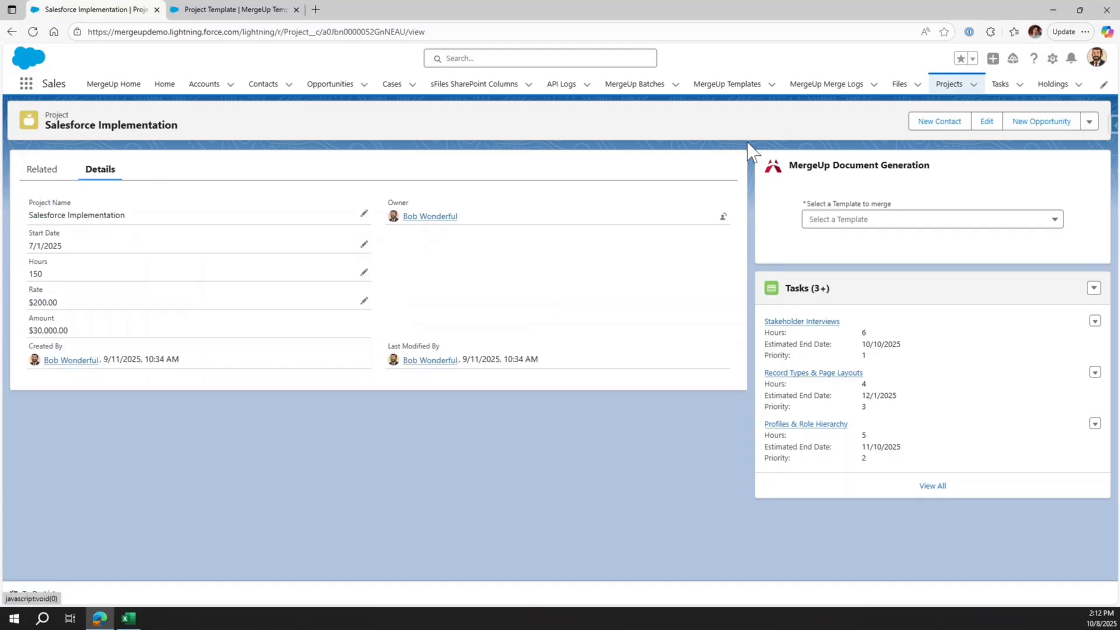
Step: Merge the Salesforce Implementation project with the Project Overview template as an Excel document
click(887, 219)
click(877, 243)
click(936, 254)
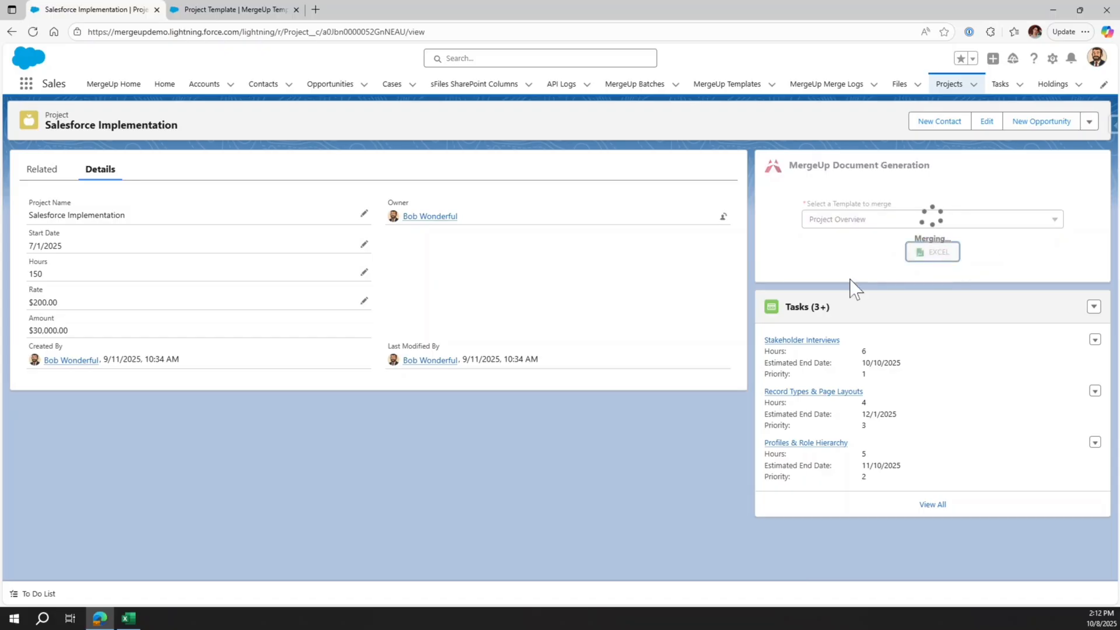
click(686, 61)
Step: Download the merged project overview workbook and open it in Excel
click(962, 251)
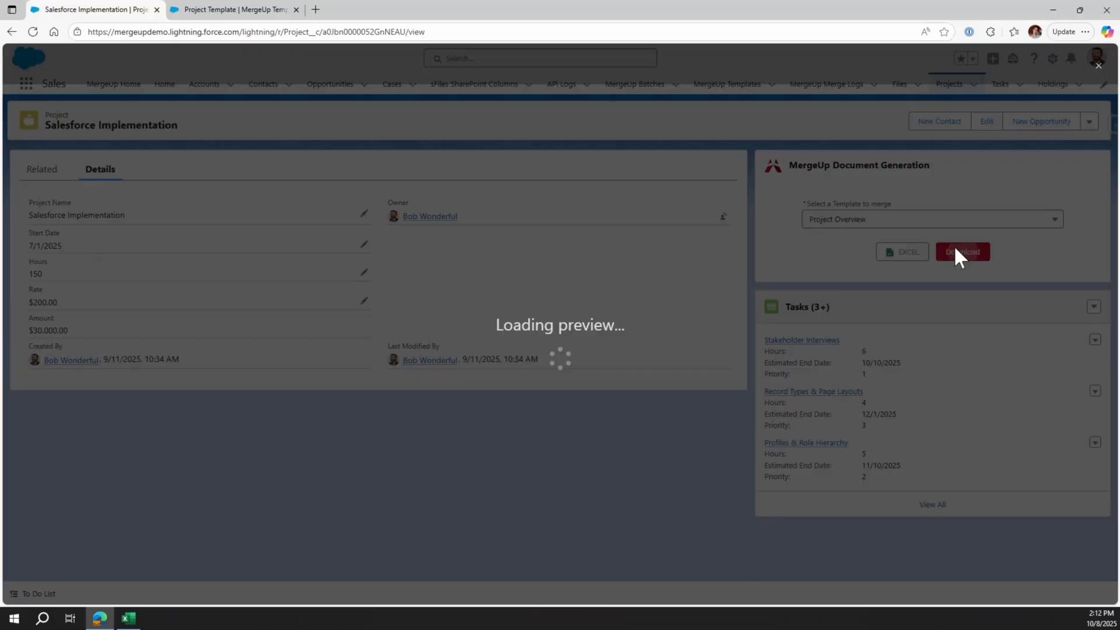
click(492, 66)
click(849, 86)
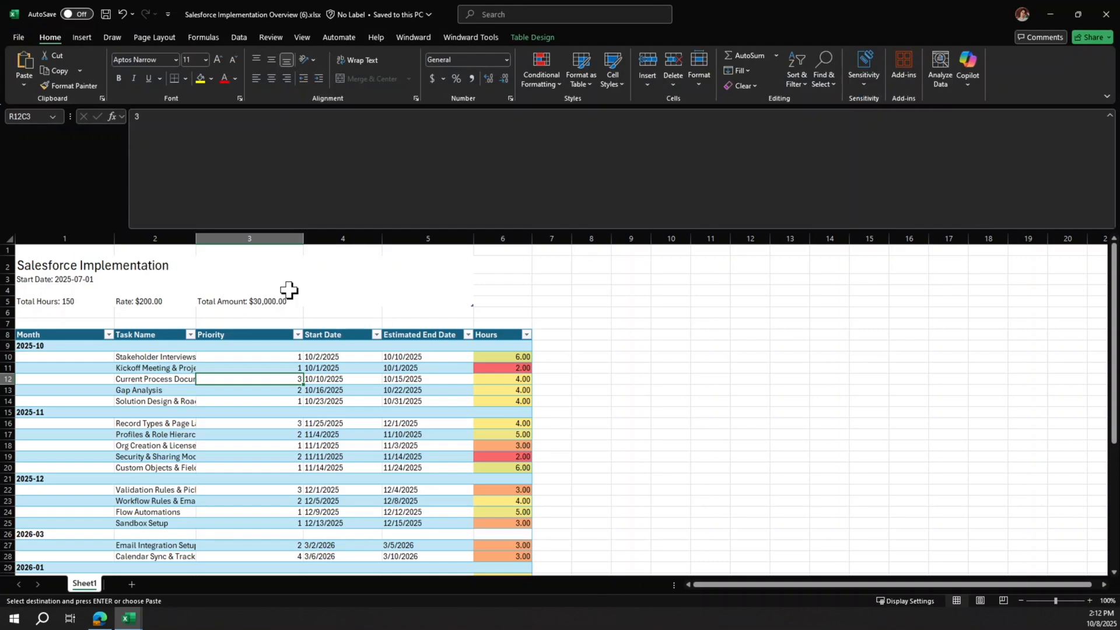
Step: Examine the merged workbook's project header, monthly task groups and color-scaled Hours values
click(371, 290)
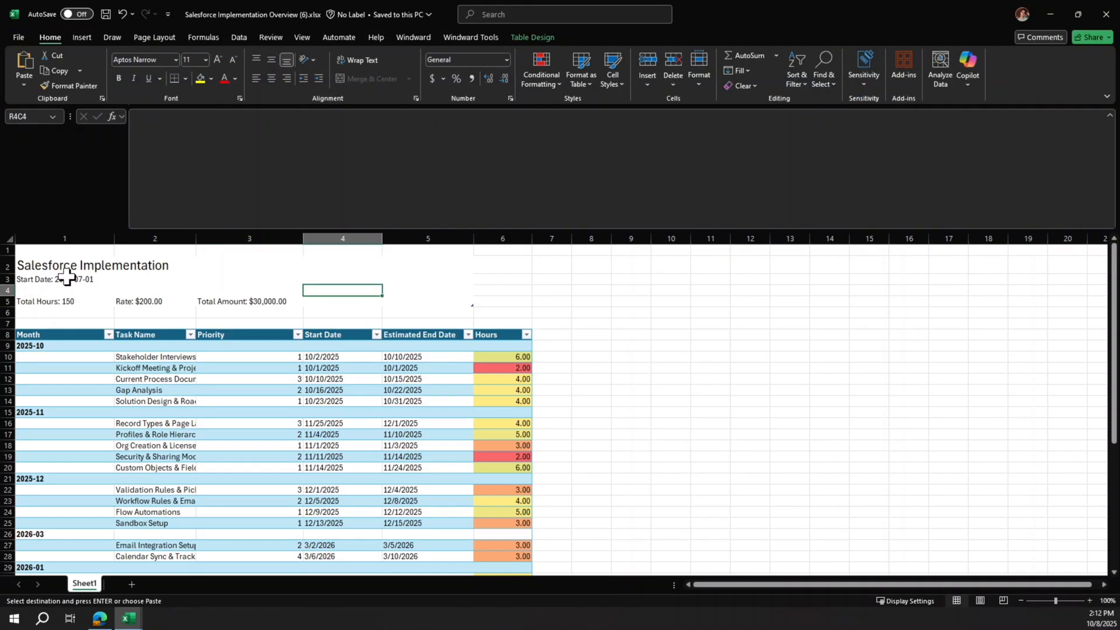
scroll(205, 290, down, 4)
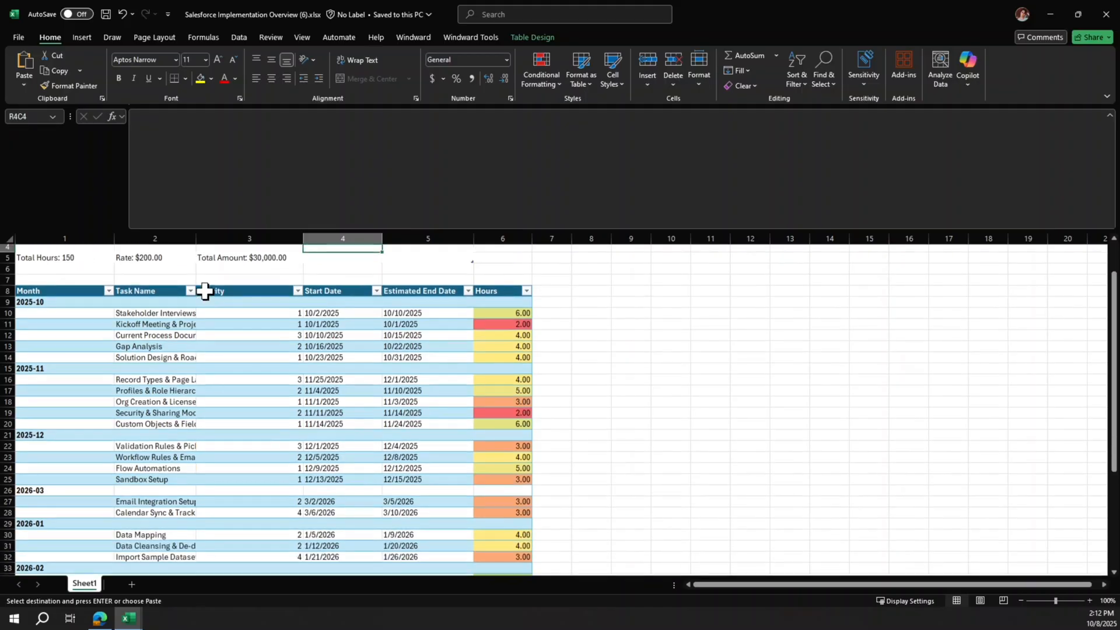
scroll(204, 290, down, 3)
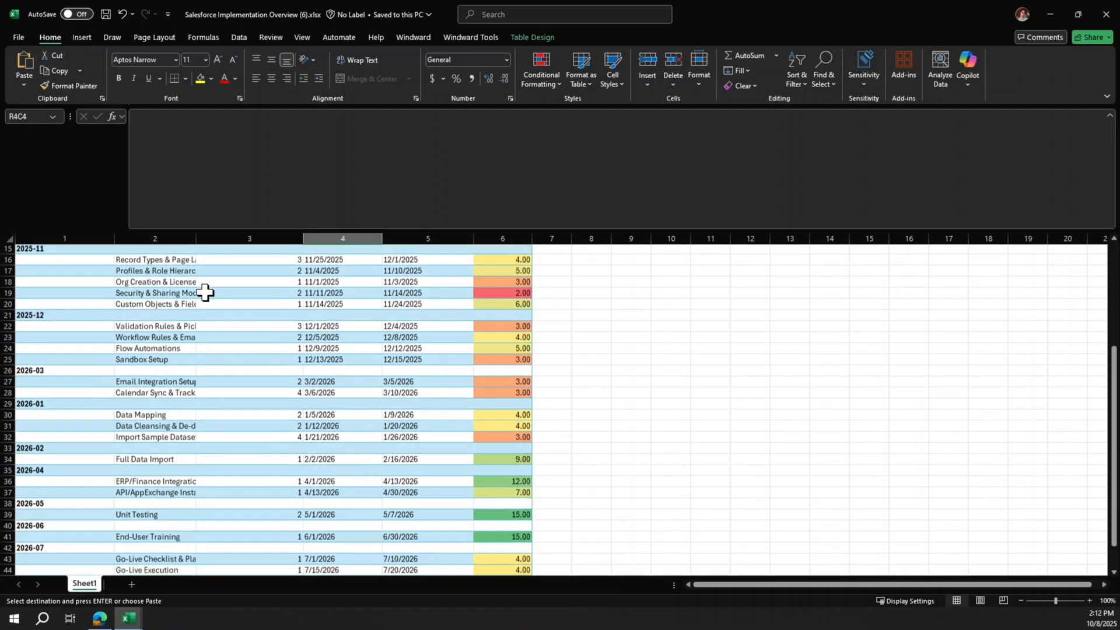
scroll(249, 348, down, 1)
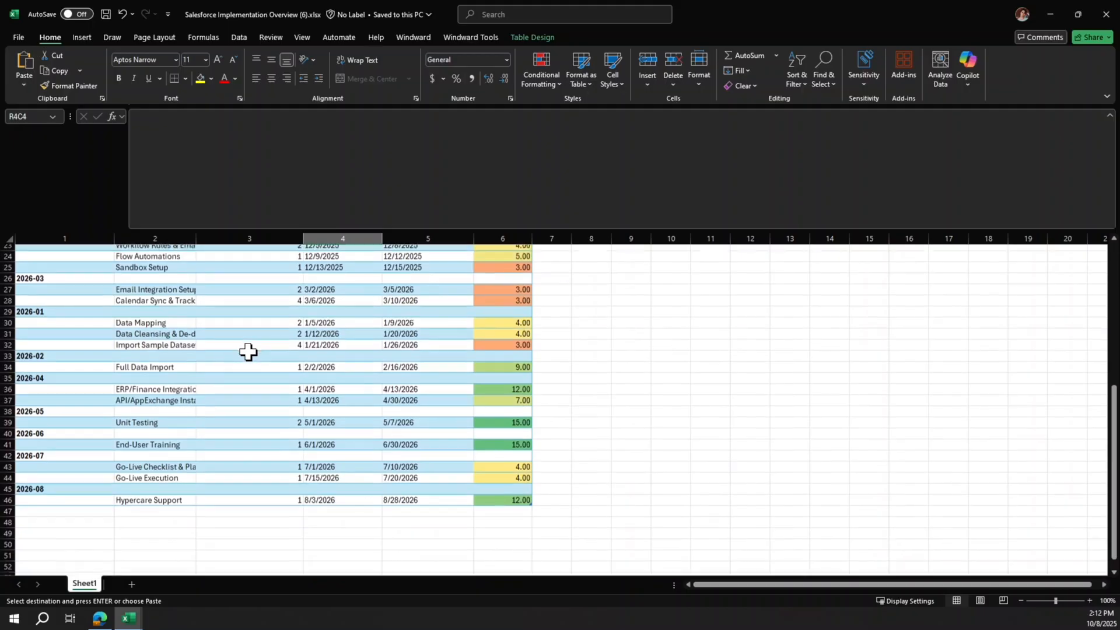
scroll(228, 375, up, 4)
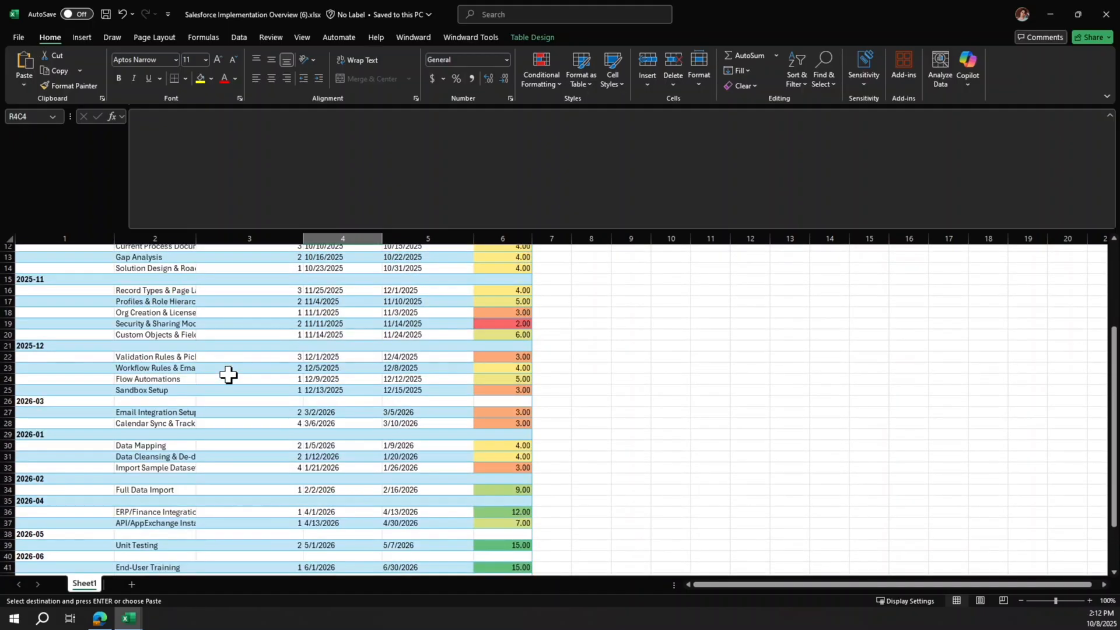
scroll(228, 375, up, 4)
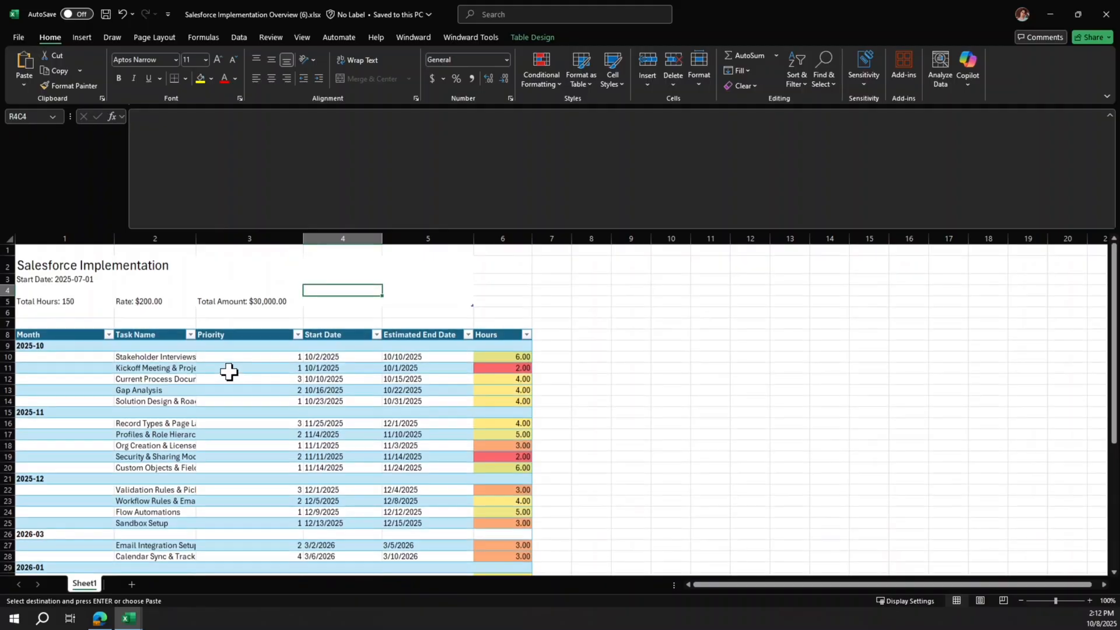